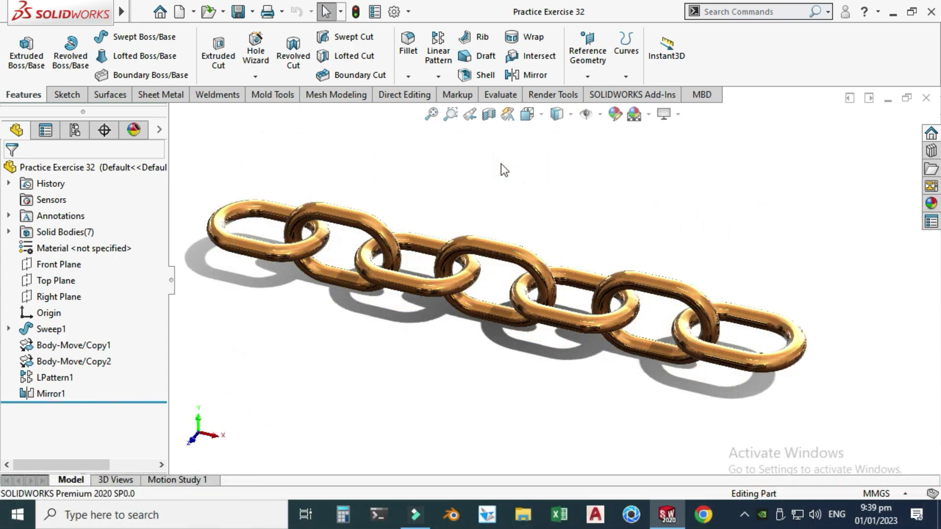
Step: Orbit the reference chain, then create a new blank part document
right_click(507, 162)
click(551, 217)
drag(551, 217, 544, 197)
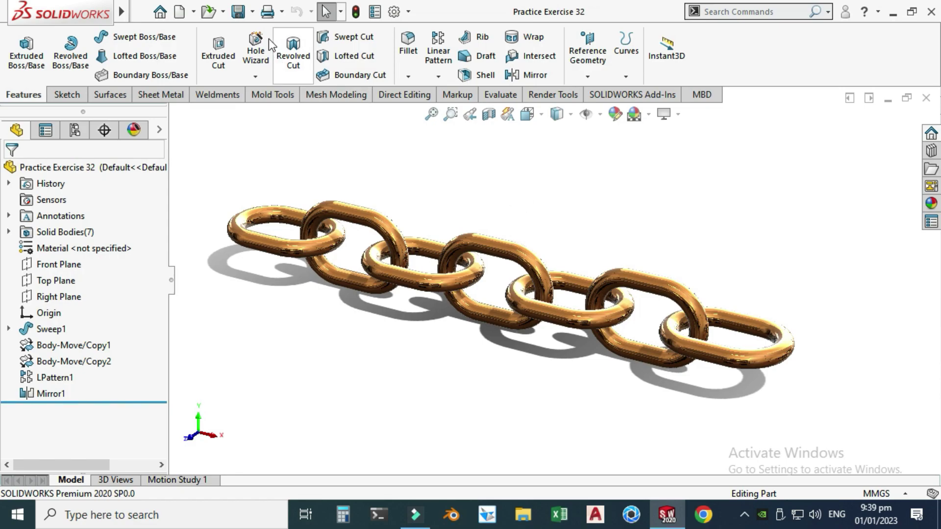
click(194, 11)
click(200, 31)
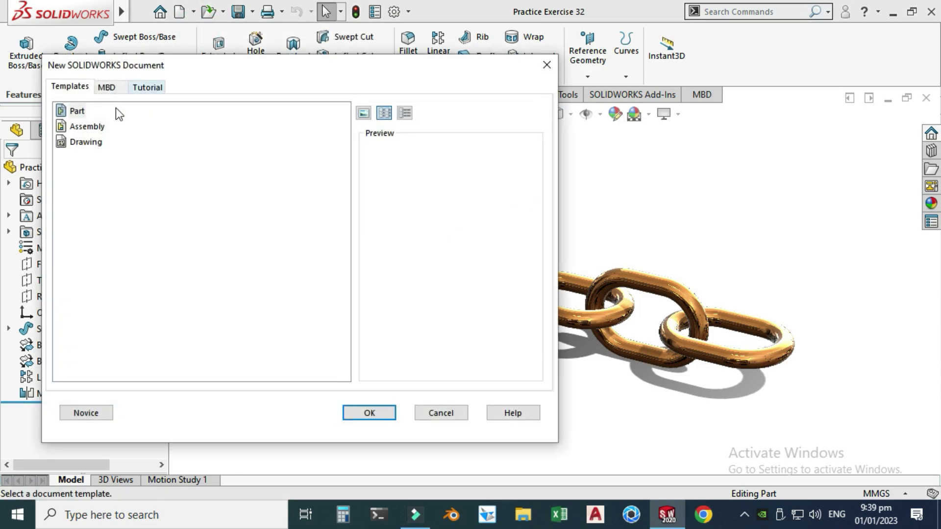
click(356, 413)
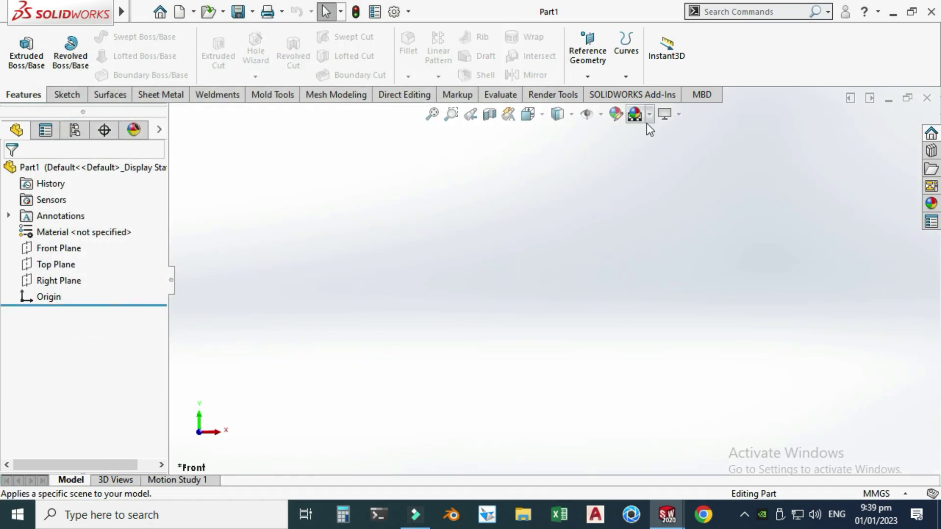
Step: Apply the Plain White scene and confirm the units stay MMGS
click(649, 115)
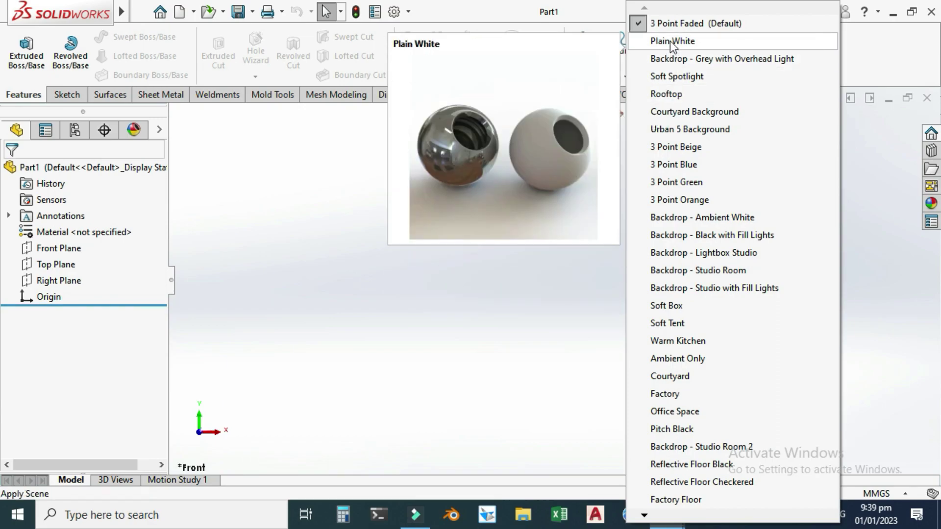
click(670, 40)
click(873, 495)
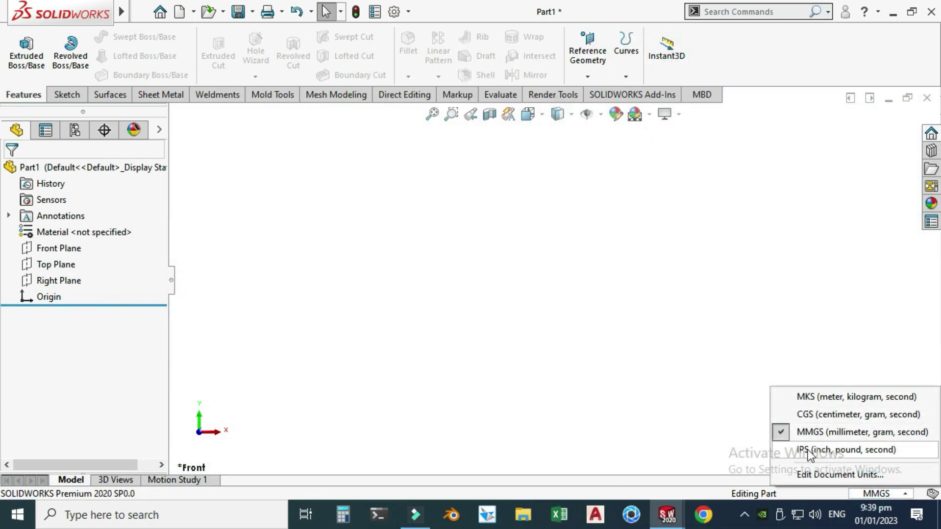
click(772, 323)
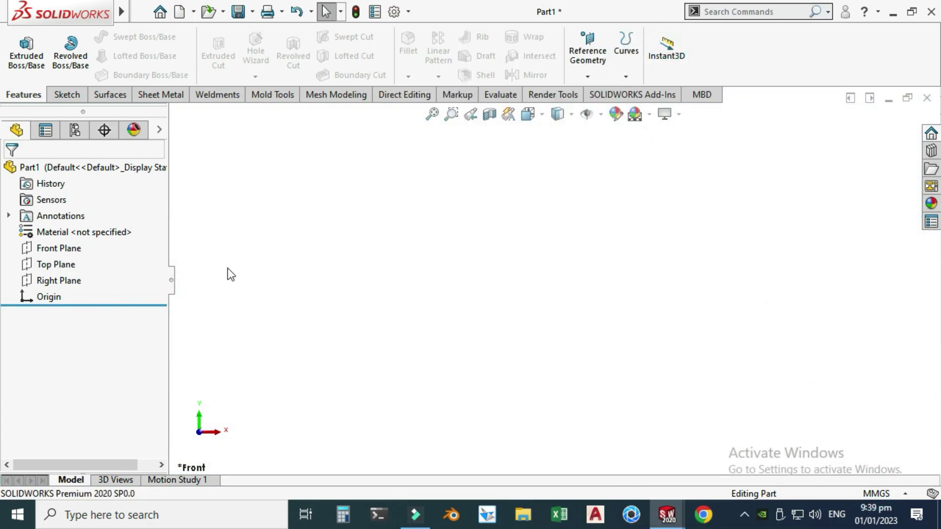
Step: Inspect the swept link in Practice Exercise 32, then return to Part1
mouse_move(667, 515)
click(617, 448)
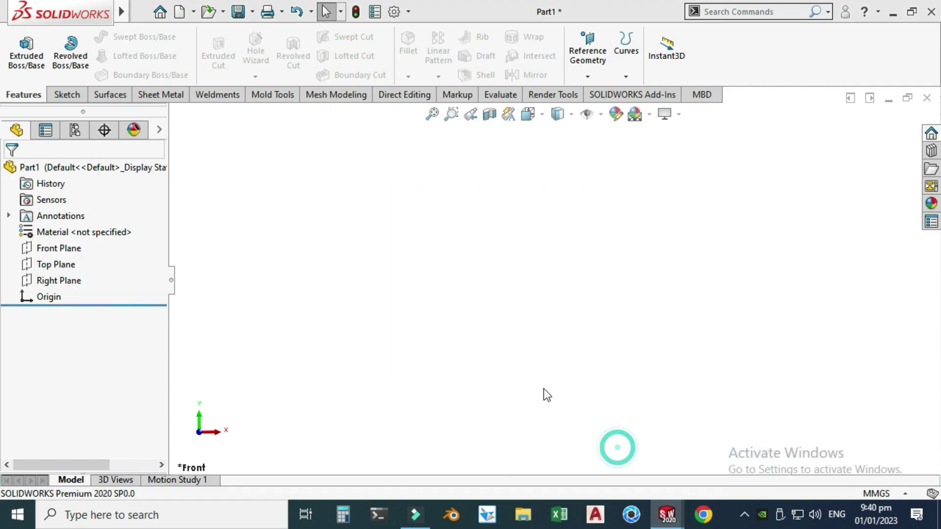
click(487, 255)
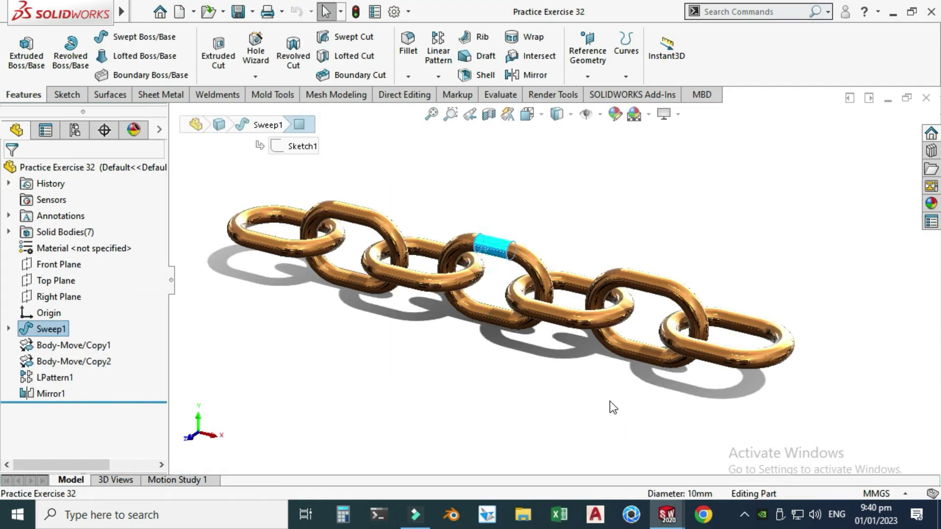
mouse_move(665, 516)
click(722, 454)
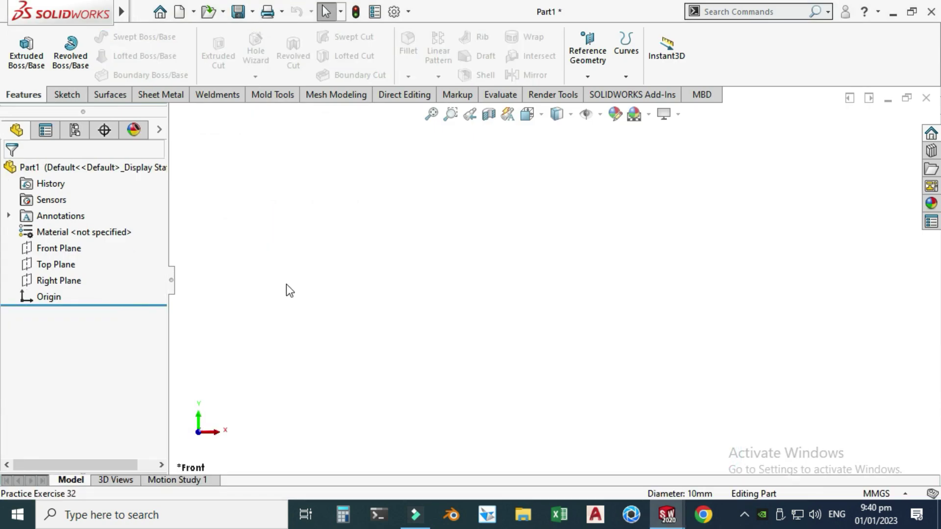
Step: Draw a centerpoint straight slot at the origin on the Front Plane
click(68, 249)
click(78, 226)
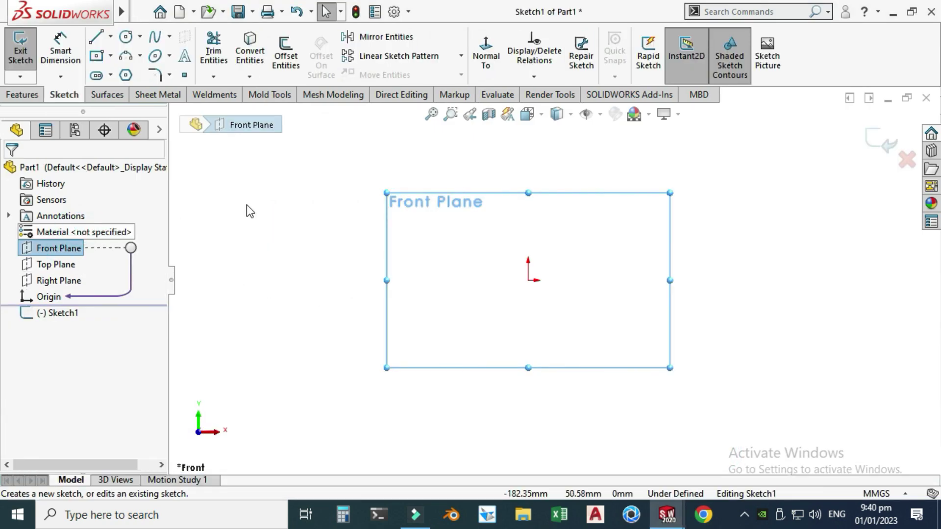
click(111, 75)
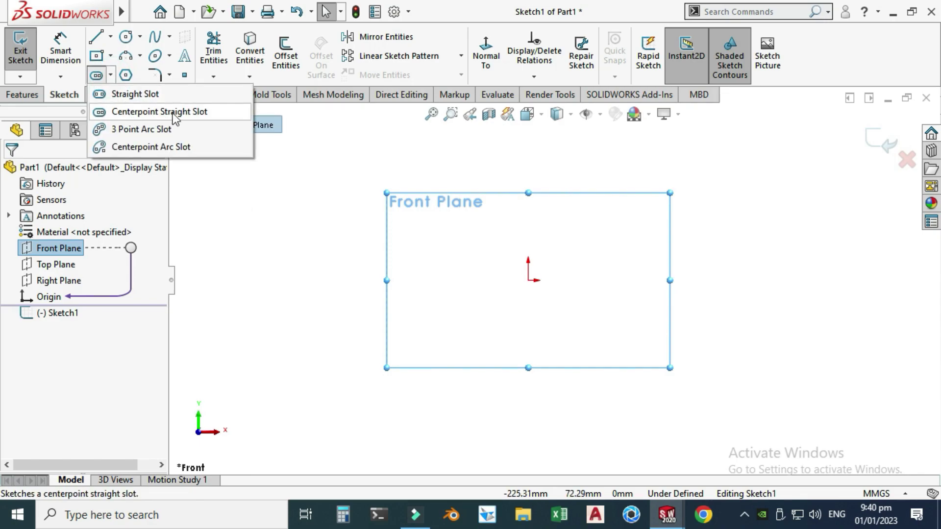
click(128, 115)
click(522, 282)
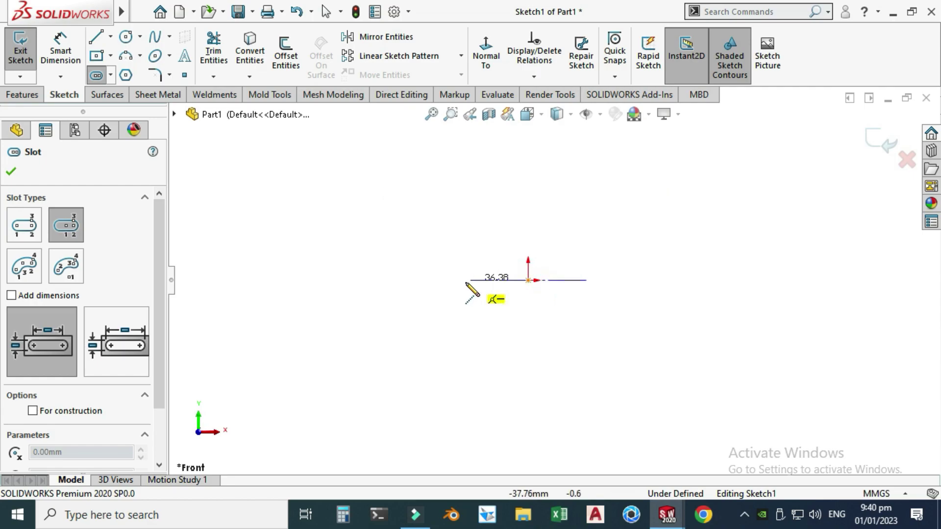
click(453, 280)
click(449, 324)
key(Escape)
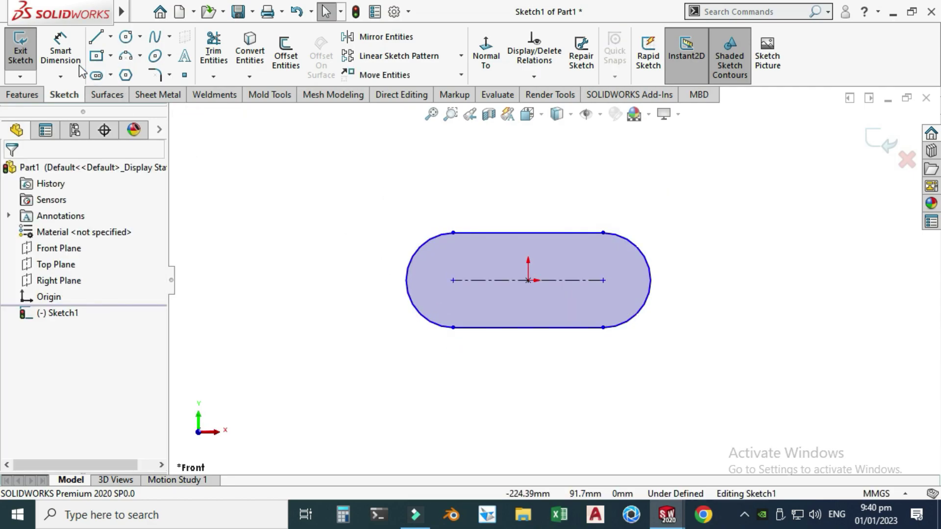
Step: Dimension the slot at 40 mm height and 20 mm between centres, then exit the sketch
key(d)
click(500, 233)
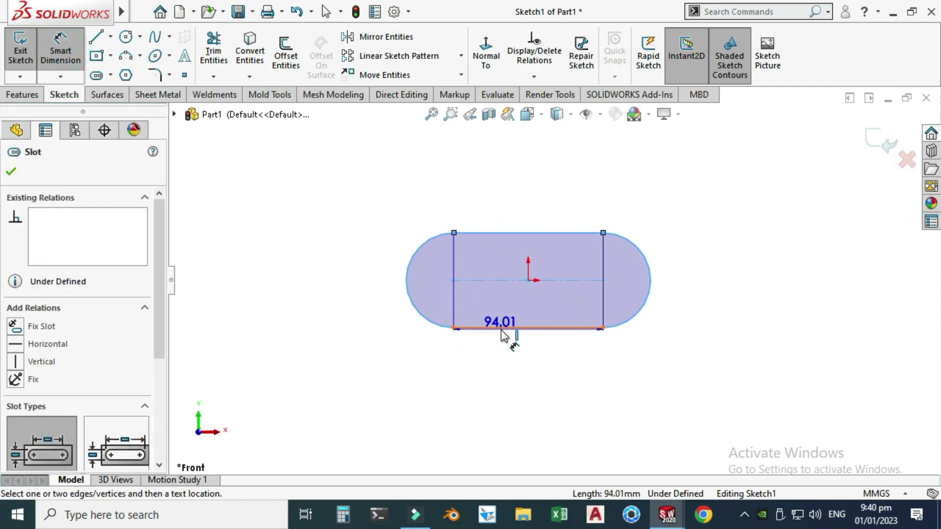
click(500, 328)
click(341, 280)
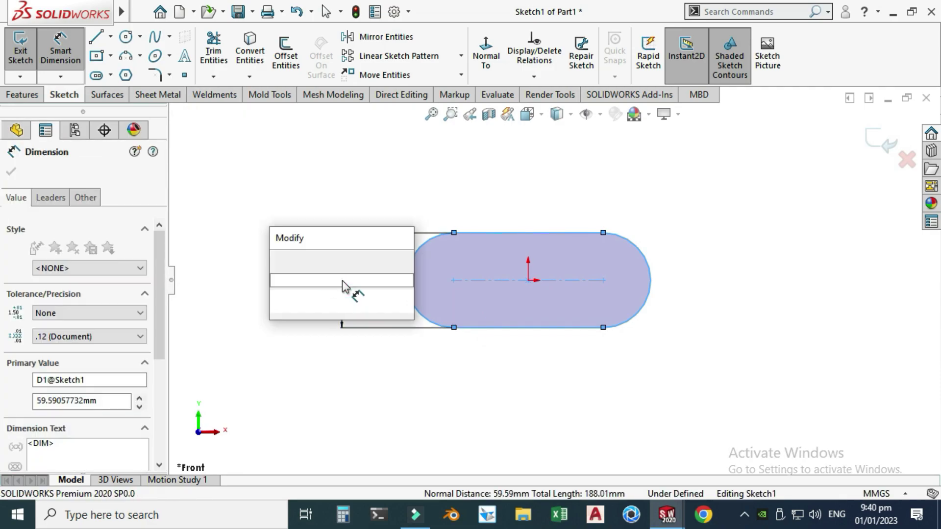
text(40)
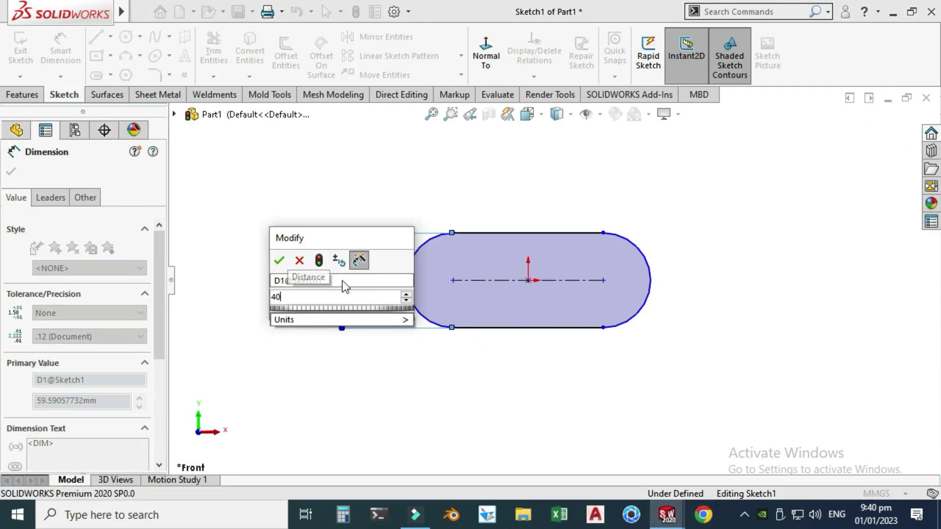
key(Return)
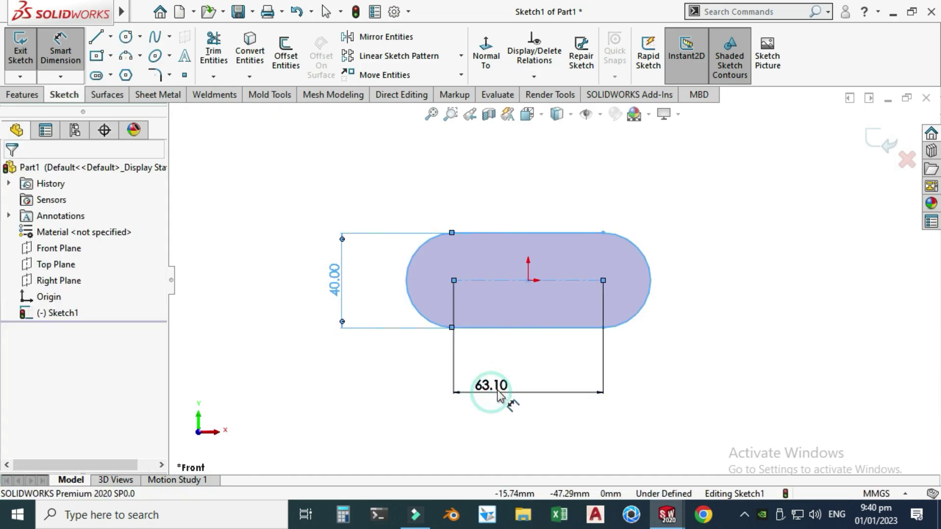
click(504, 392)
text(20)
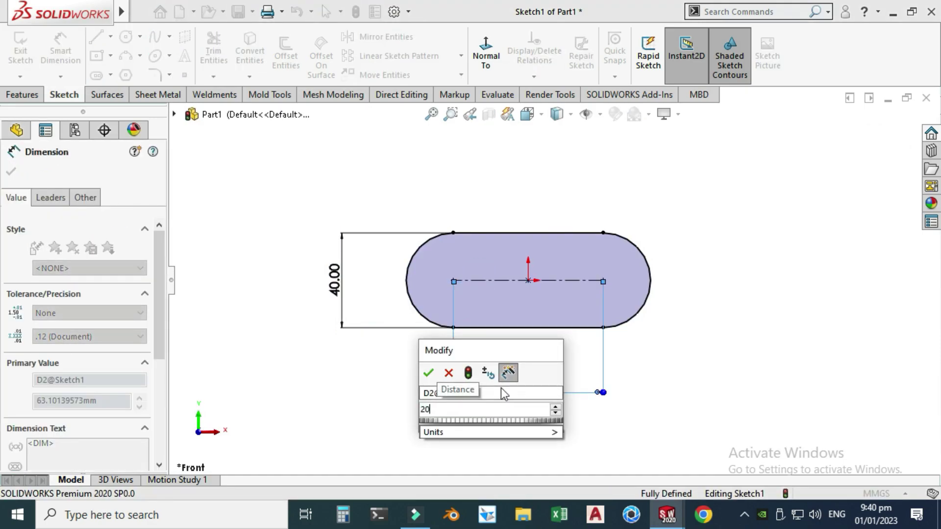
key(Return)
key(Escape)
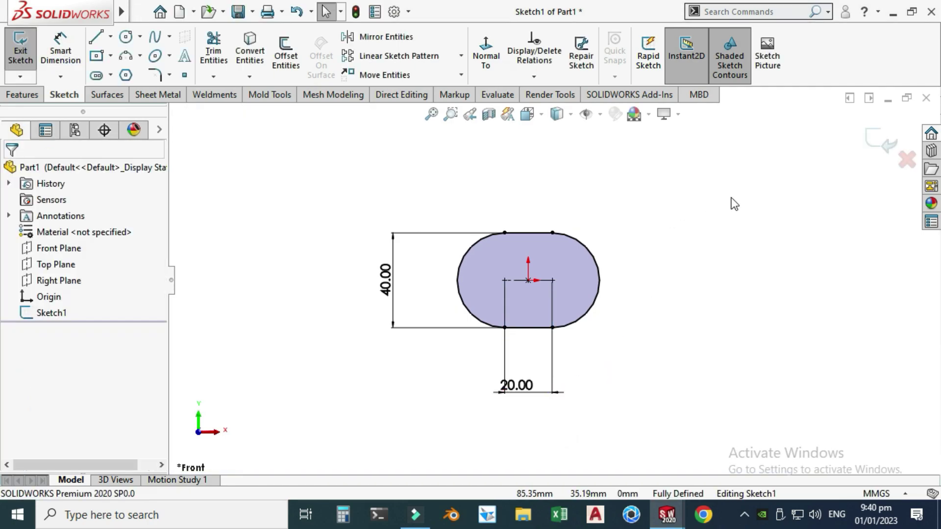
click(877, 140)
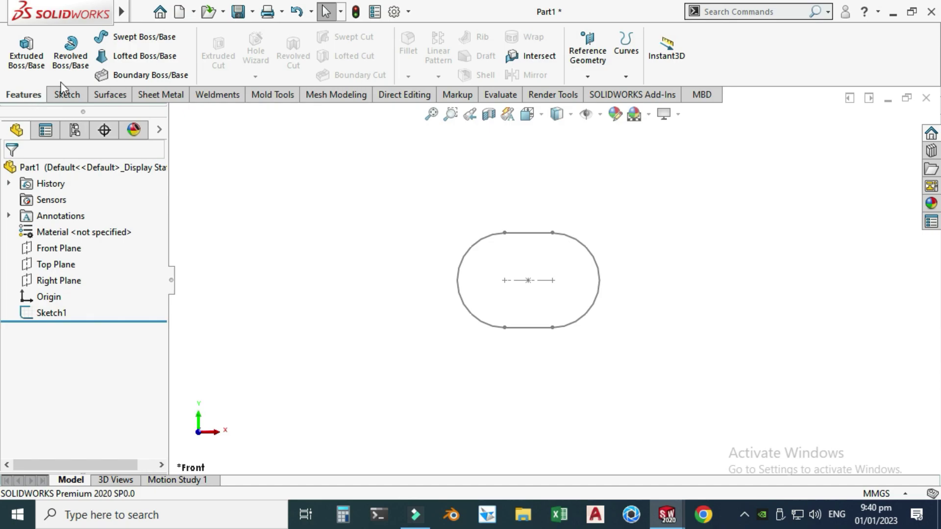
Step: Sweep a 10 mm circular profile along the slot sketch to create Sweep1
click(142, 36)
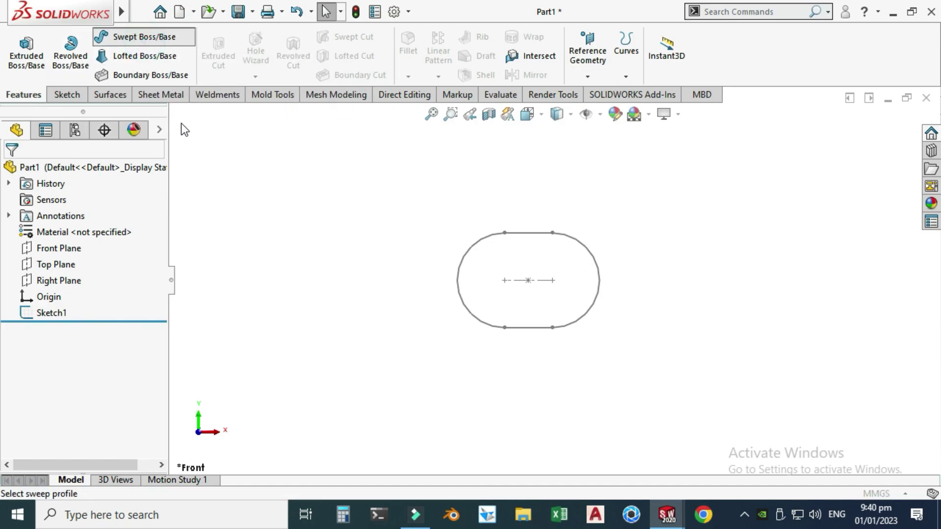
click(72, 226)
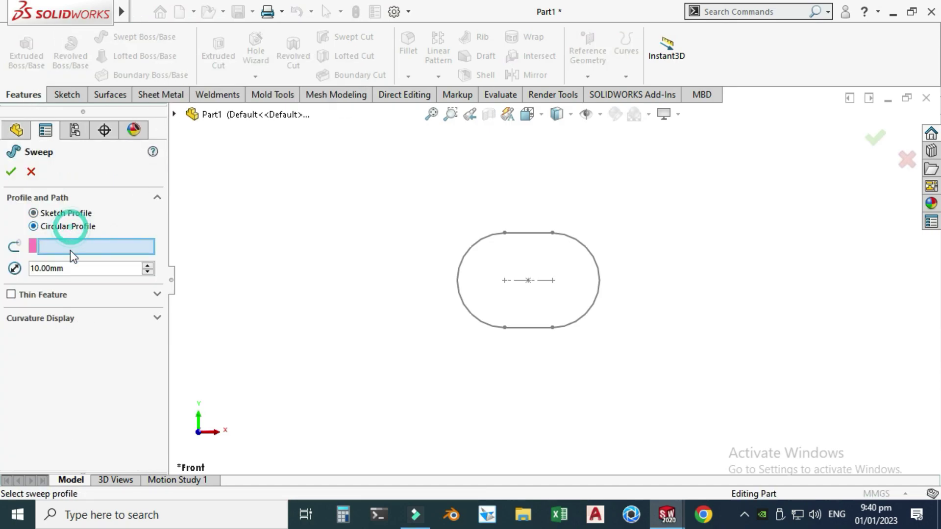
click(71, 269)
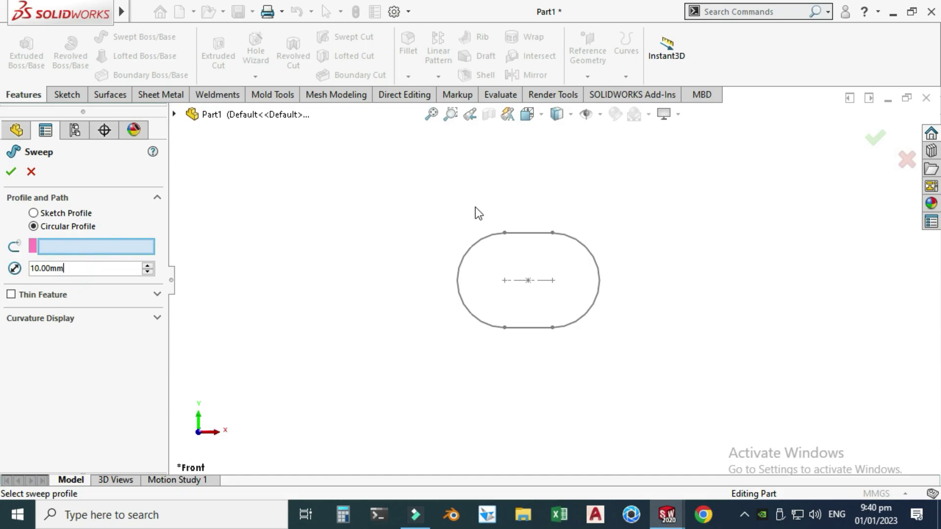
click(524, 233)
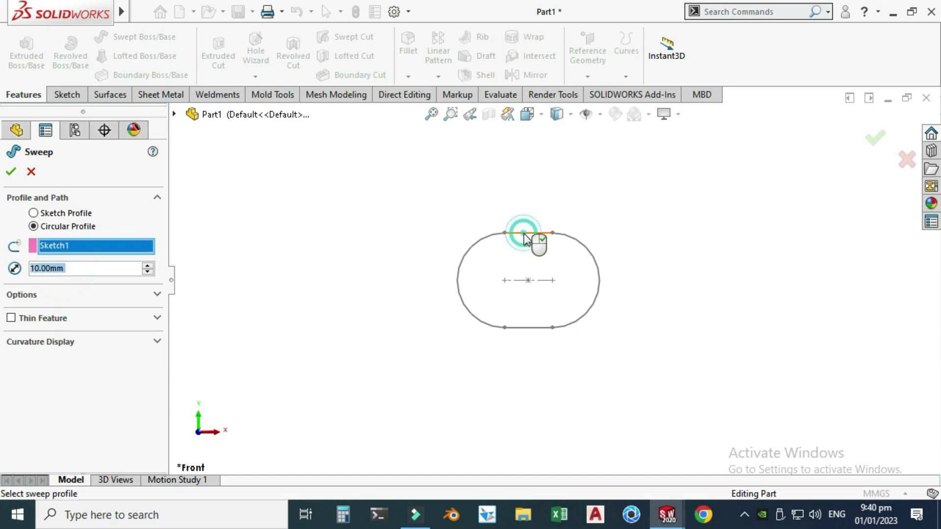
click(883, 137)
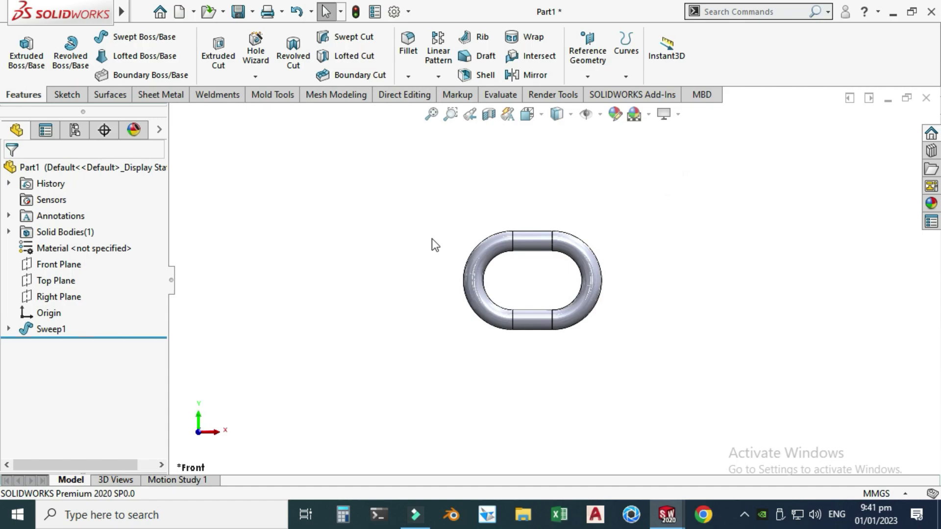
click(613, 445)
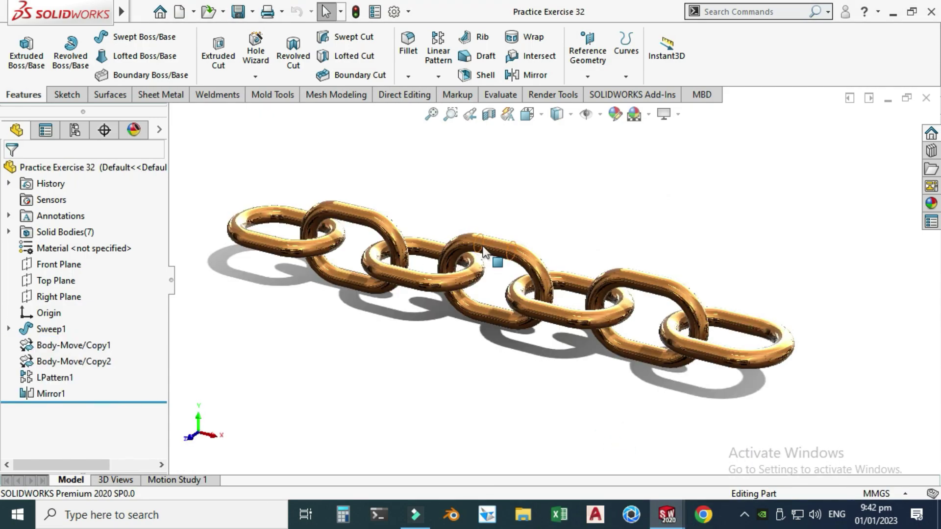
Step: Select the middle link's sweep in the Practice Exercise 32 chain, then clear the selection
click(484, 251)
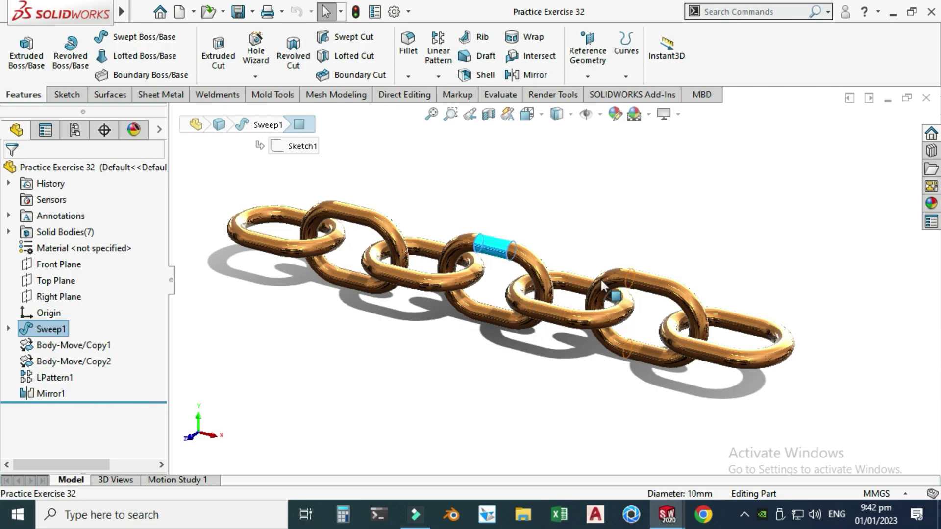
click(557, 196)
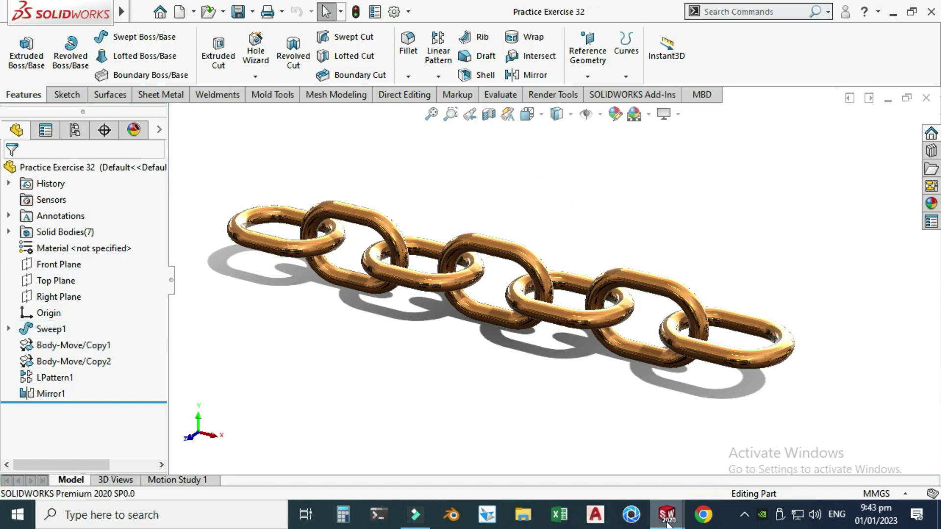
Step: In Part1, start Move/Copy Body on Sweep1 with Copy enabled
mouse_move(667, 515)
click(728, 460)
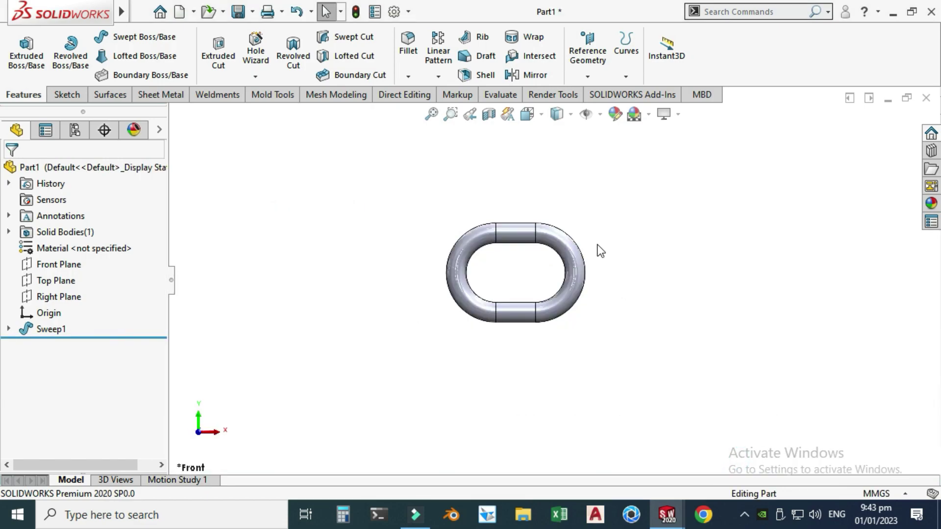
scroll(599, 251, down, 1)
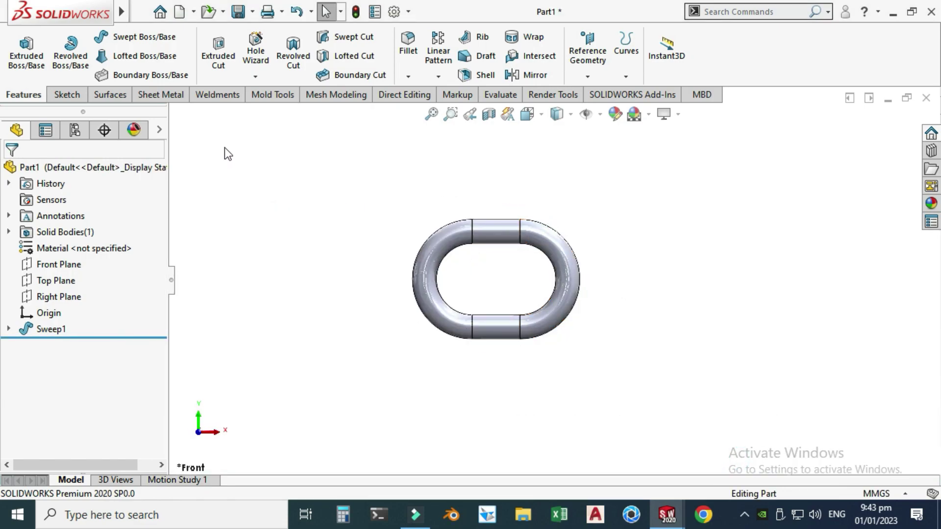
mouse_move(132, 24)
click(227, 11)
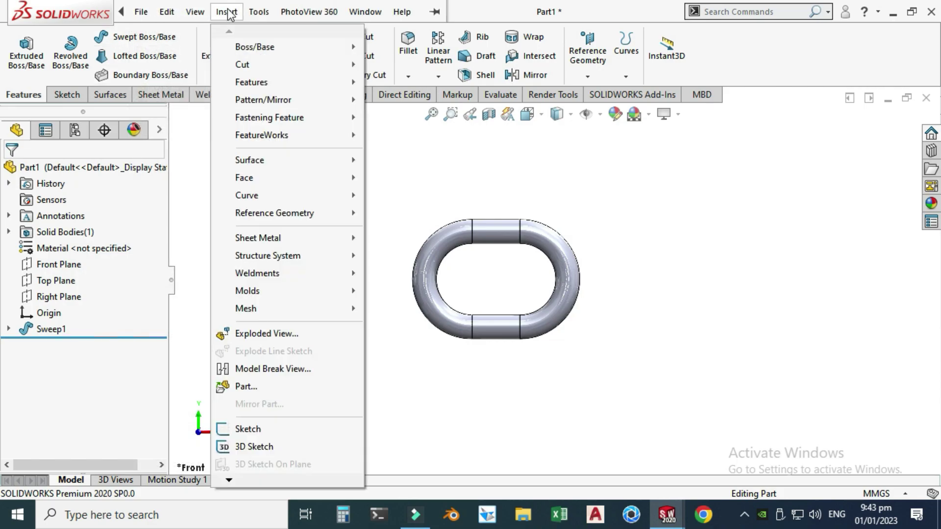
mouse_move(256, 87)
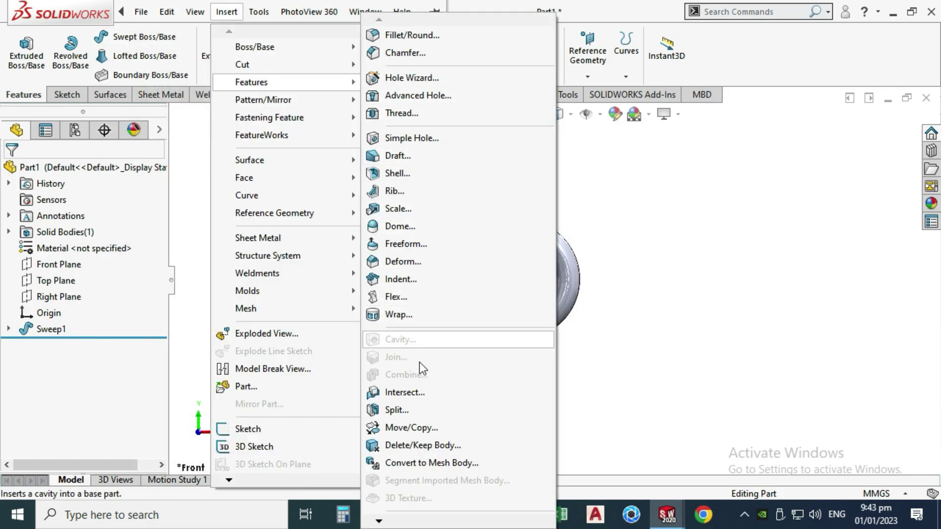
click(412, 429)
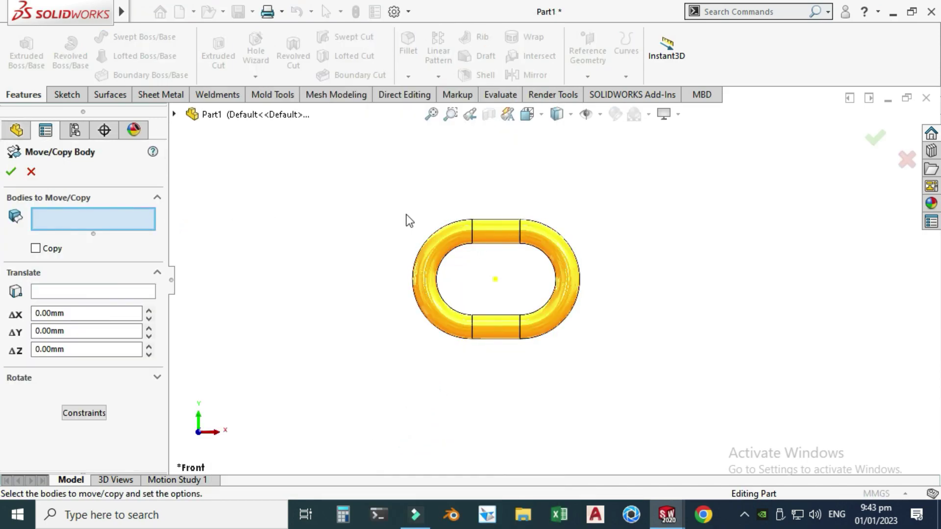
click(479, 236)
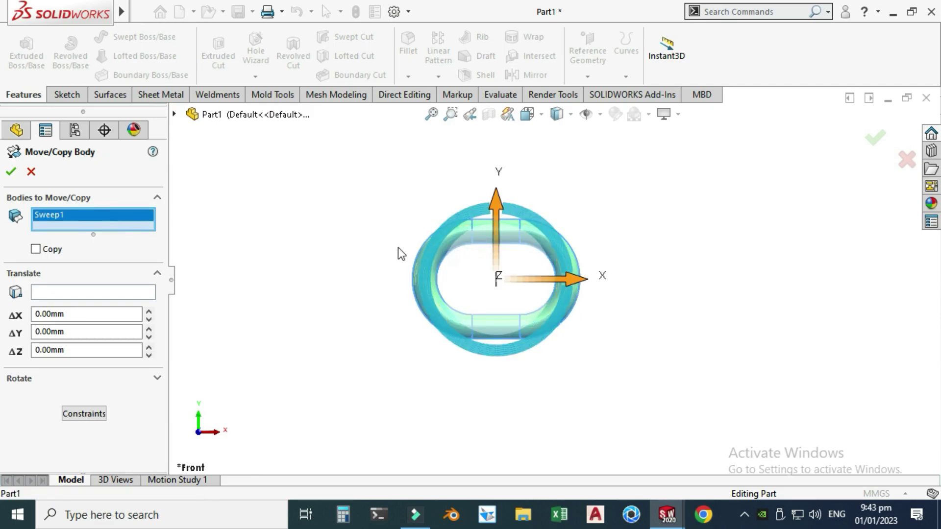
click(36, 249)
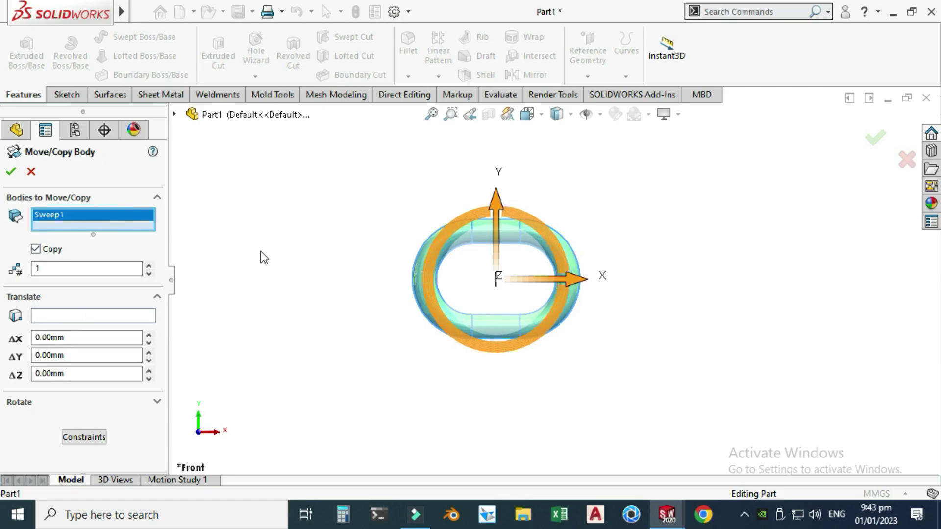
Step: Rotate the copied link 90° about X and confirm it
click(157, 402)
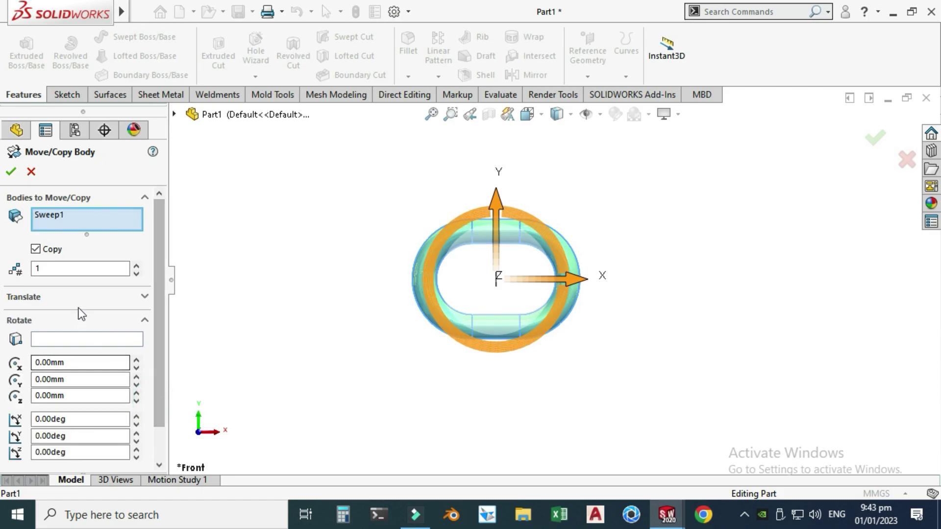
right_click(371, 176)
mouse_move(428, 252)
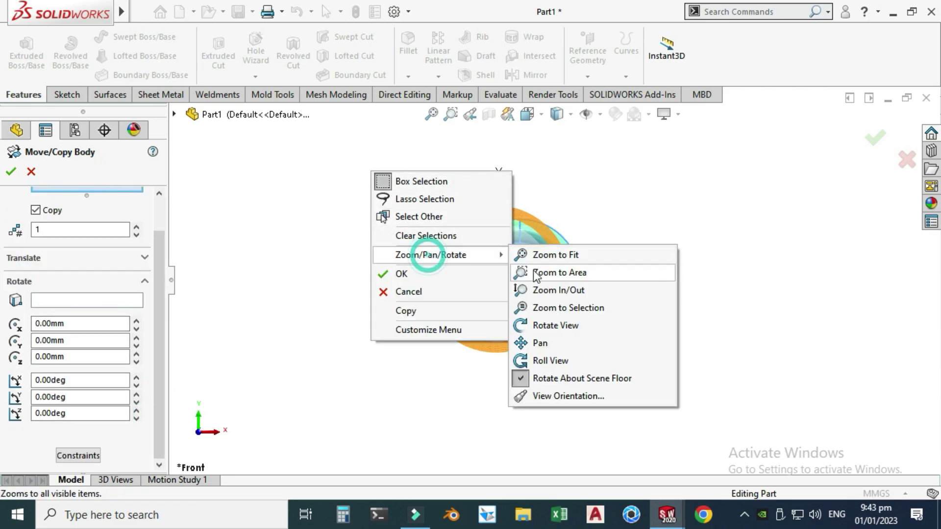
click(524, 325)
drag(524, 326, 500, 316)
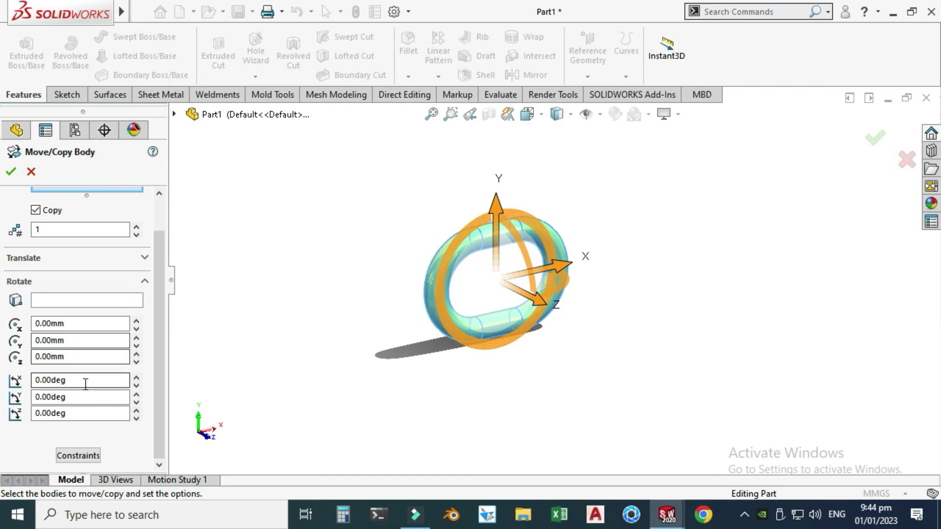
click(85, 382)
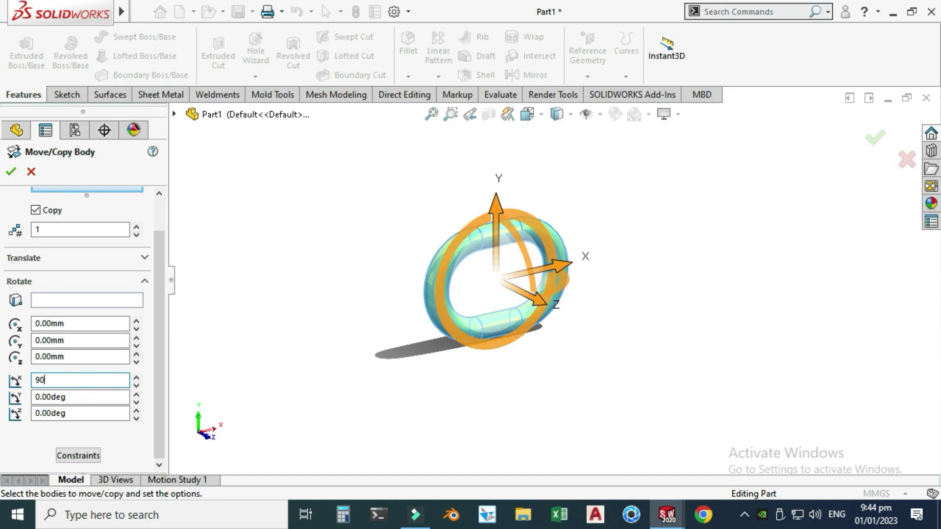
key(Return)
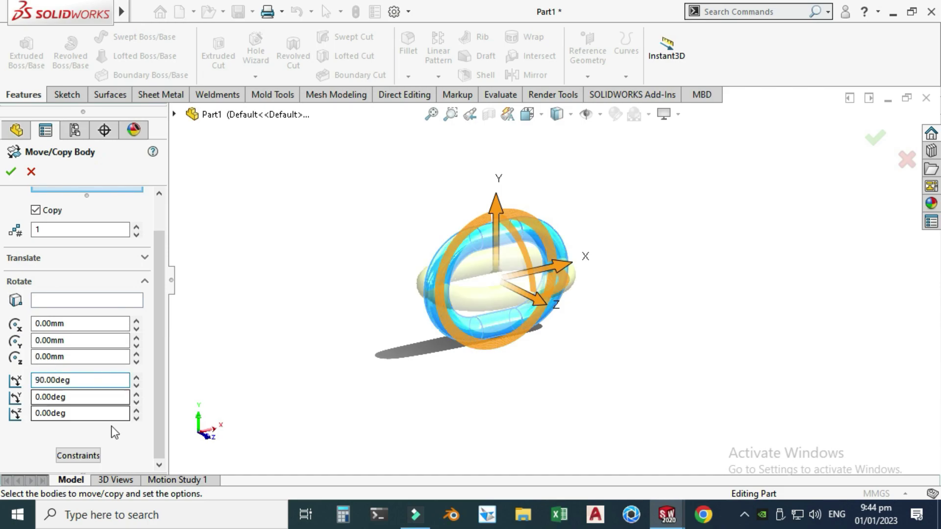
click(12, 173)
Step: Start another Move/Copy on Body-Move/Copy1, dragging it along X in Front view
right_click(345, 183)
click(395, 247)
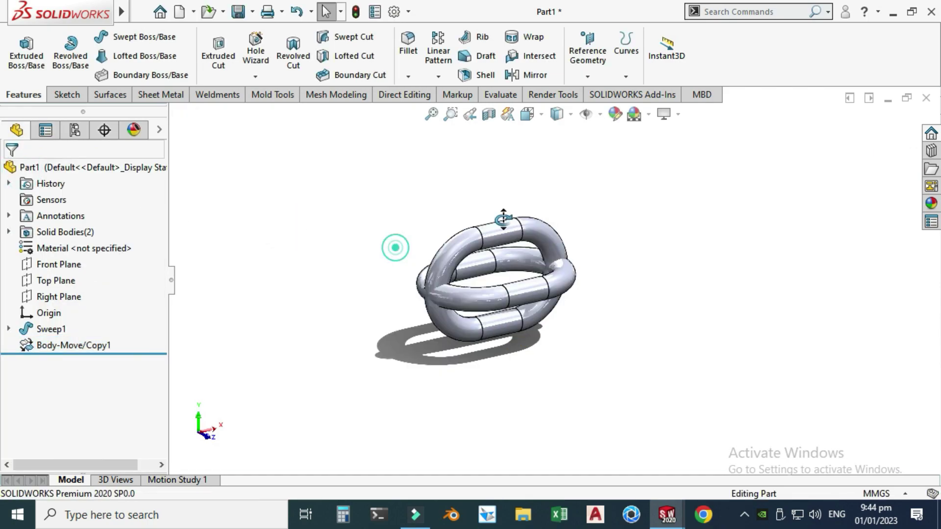
drag(504, 220, 496, 298)
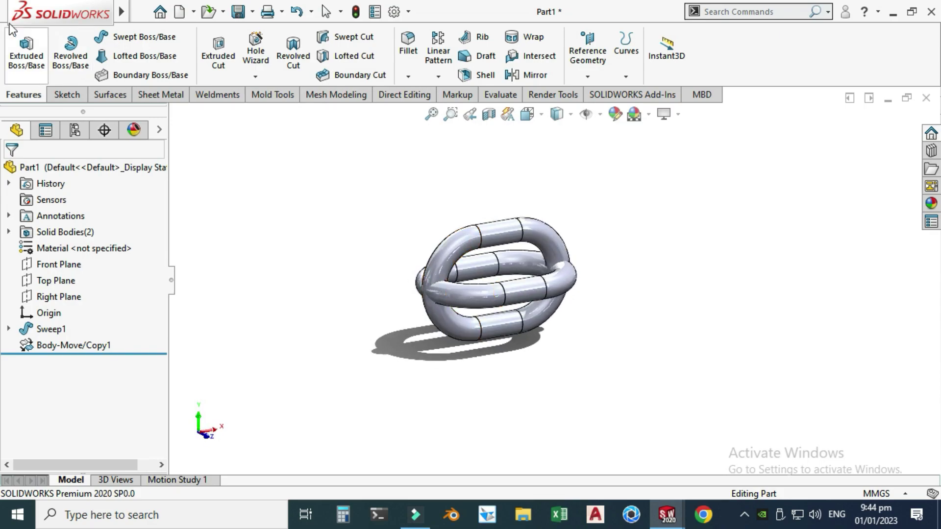
mouse_move(59, 12)
click(141, 11)
mouse_move(226, 12)
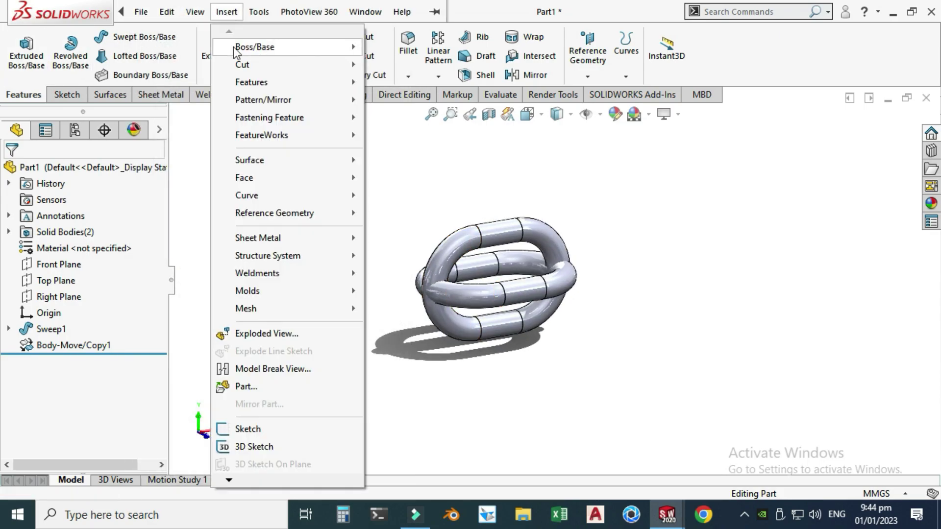
mouse_move(333, 87)
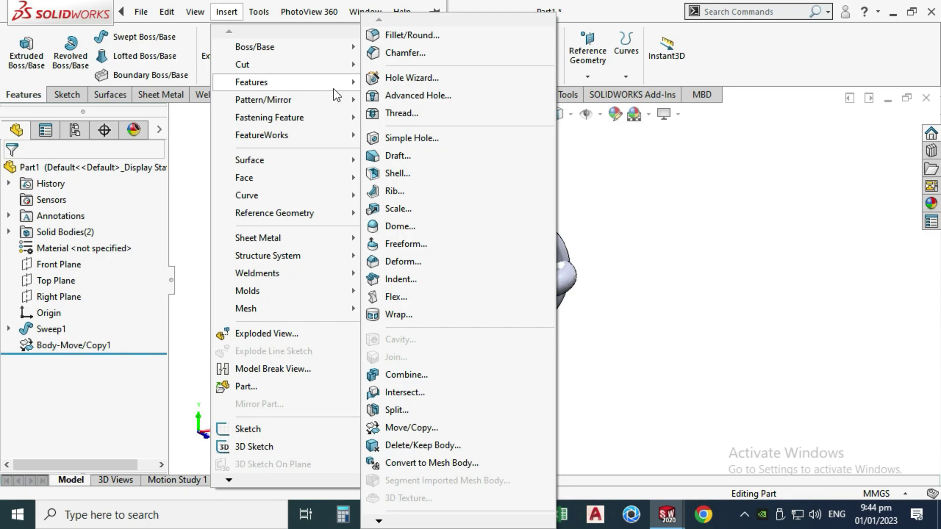
click(395, 428)
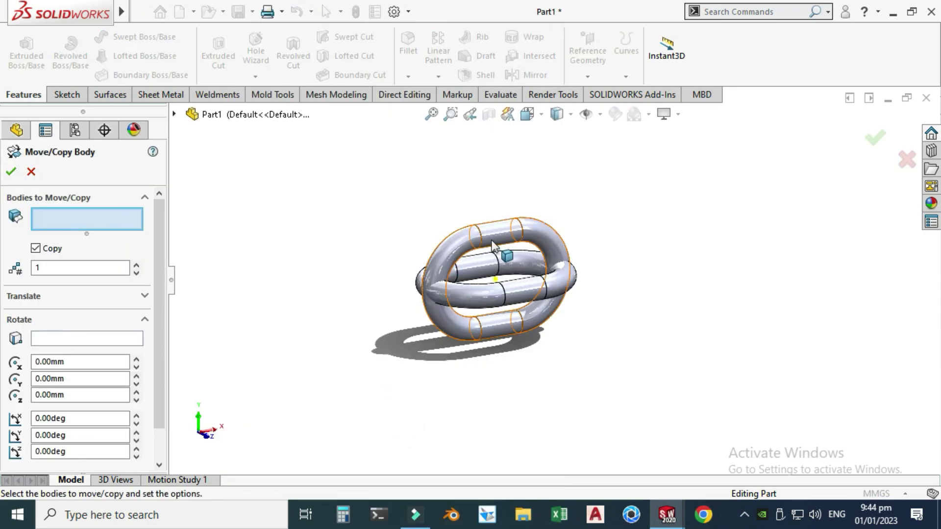
click(499, 266)
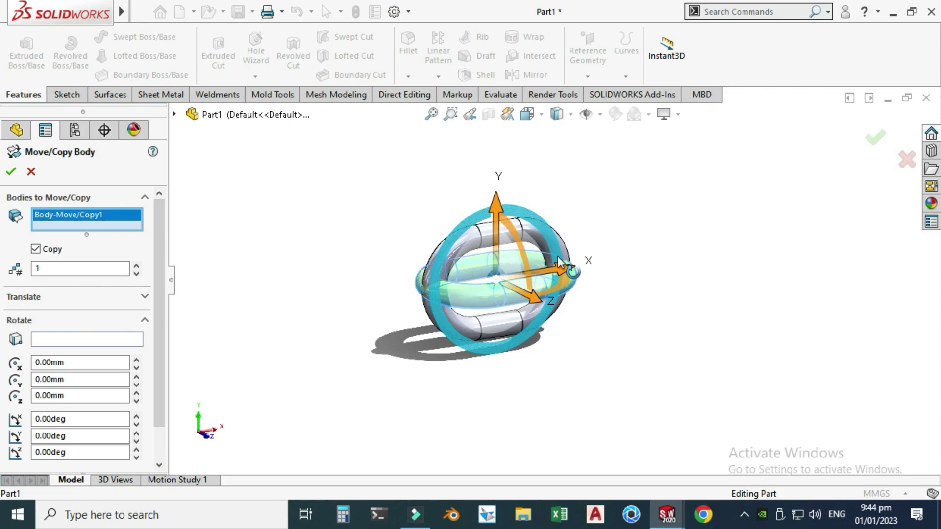
drag(563, 269, 647, 237)
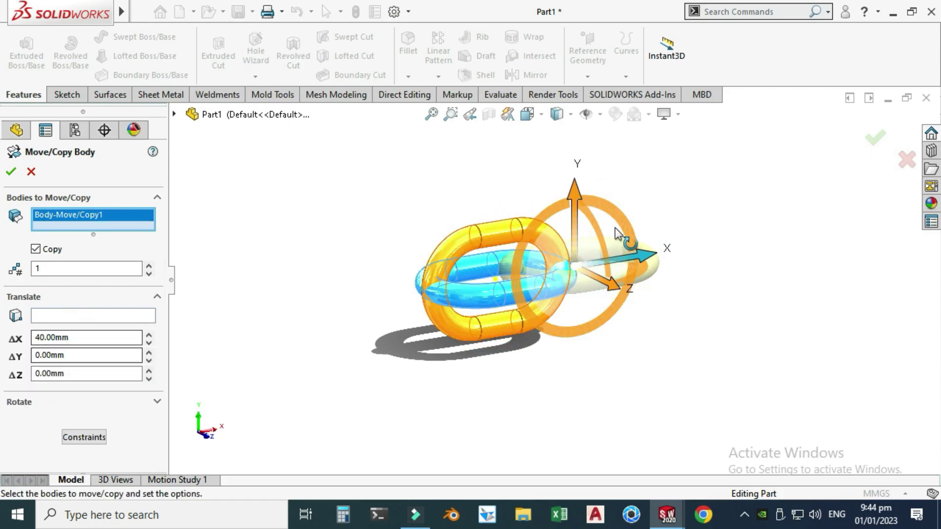
click(541, 115)
click(422, 375)
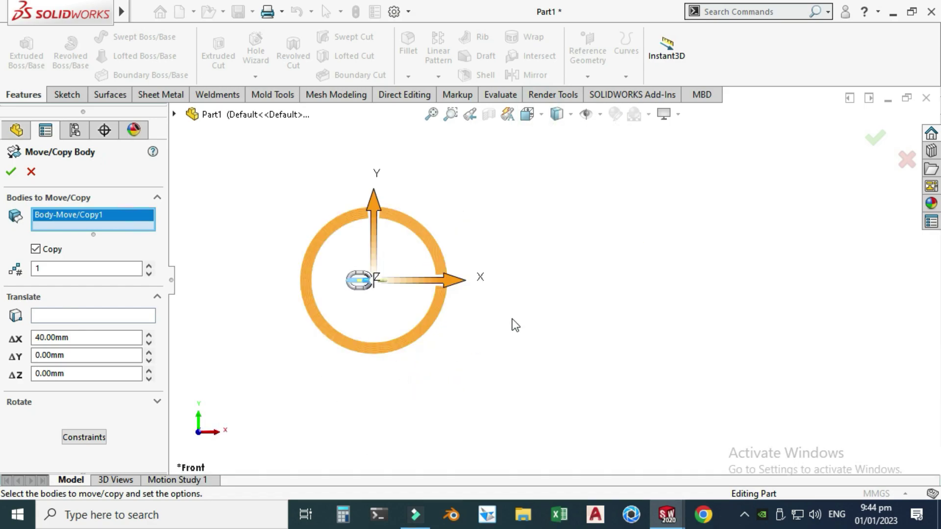
scroll(382, 293, down, 8)
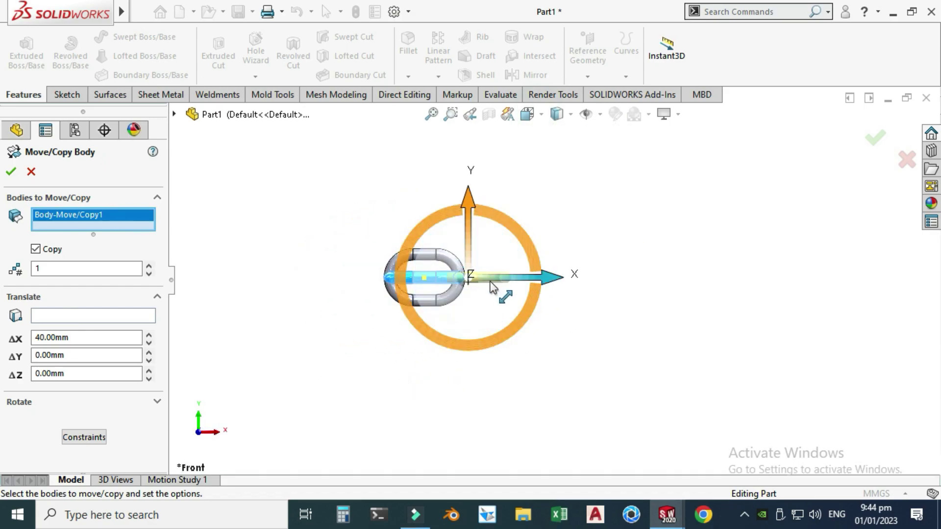
Step: Move the link instead of copying it, about 39.25 mm along X, and confirm
click(36, 249)
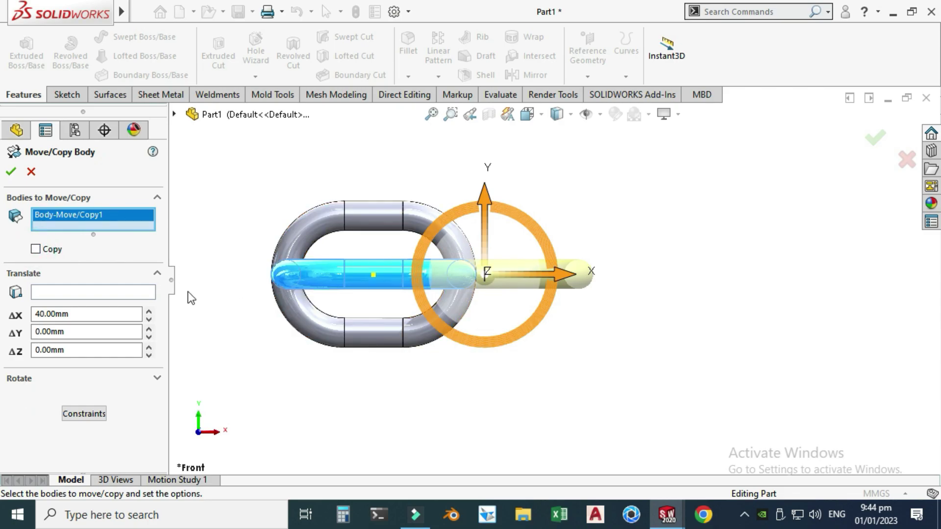
mouse_move(563, 289)
mouse_down()
mouse_move(547, 283)
mouse_move(557, 275)
mouse_up()
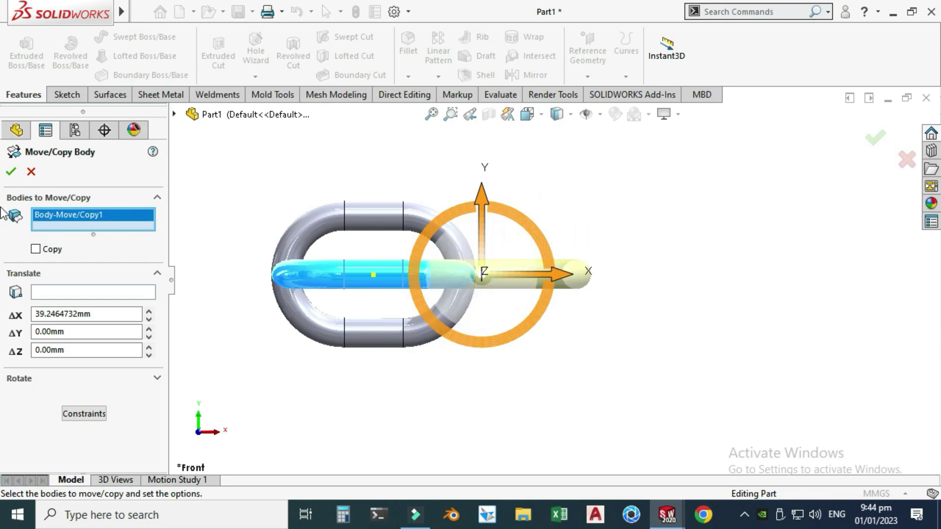
click(13, 172)
right_click(645, 189)
click(672, 250)
drag(464, 265, 471, 332)
Step: Edit Body-Move/Copy2 so the second link sits about 45.3 mm along X
click(58, 363)
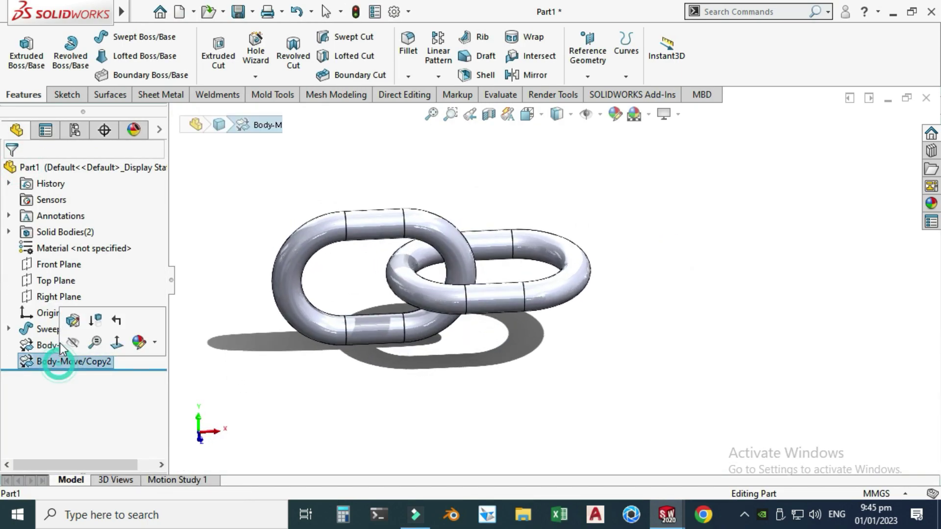
click(73, 320)
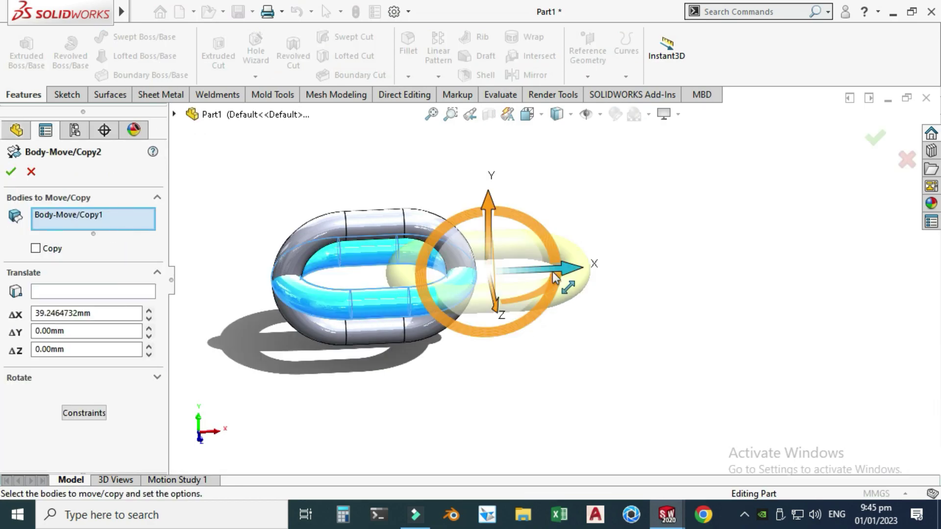
drag(559, 272, 578, 269)
click(11, 171)
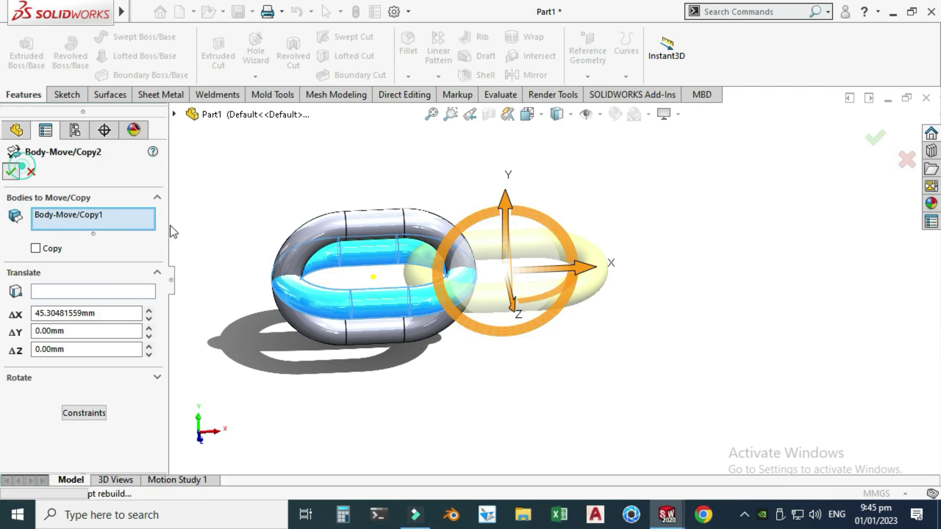
right_click(654, 182)
click(657, 237)
drag(658, 238, 525, 257)
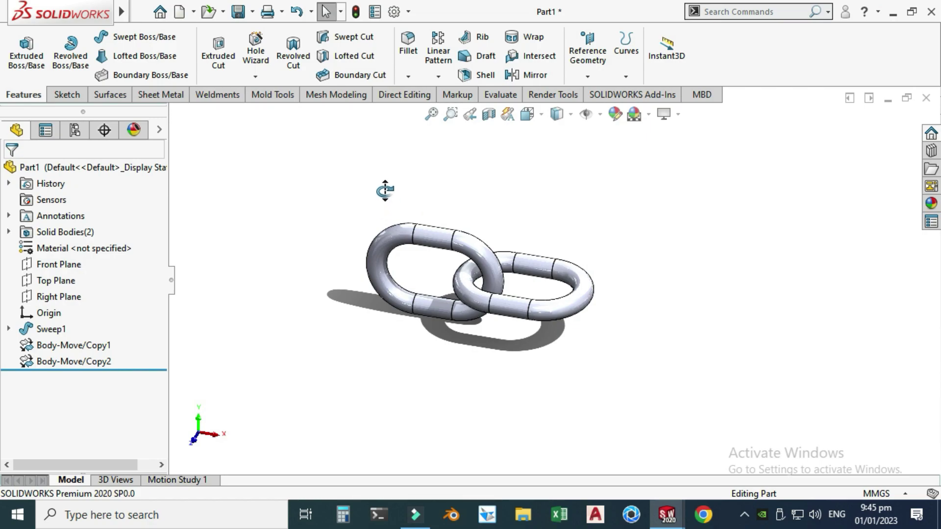
click(438, 76)
Step: Linear-pattern both link bodies along the Right Plane direction at 90 mm spacing
click(453, 97)
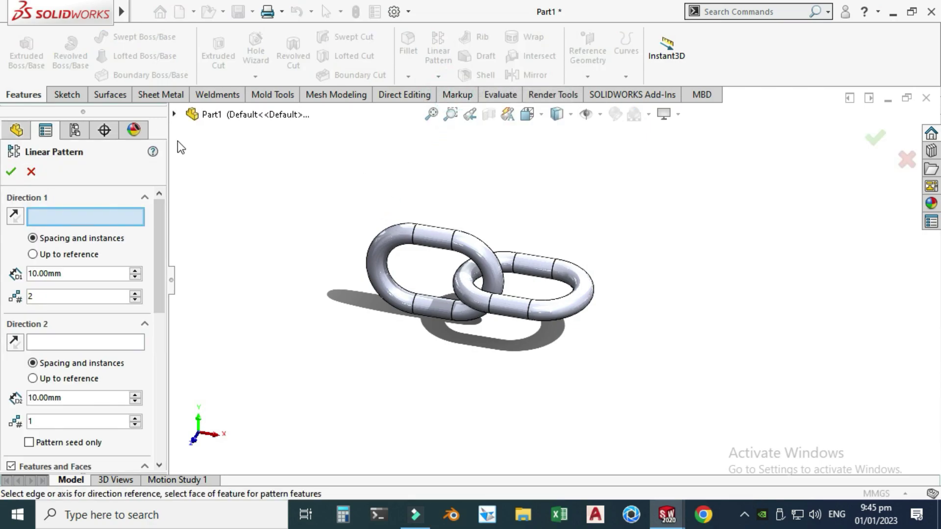
click(174, 114)
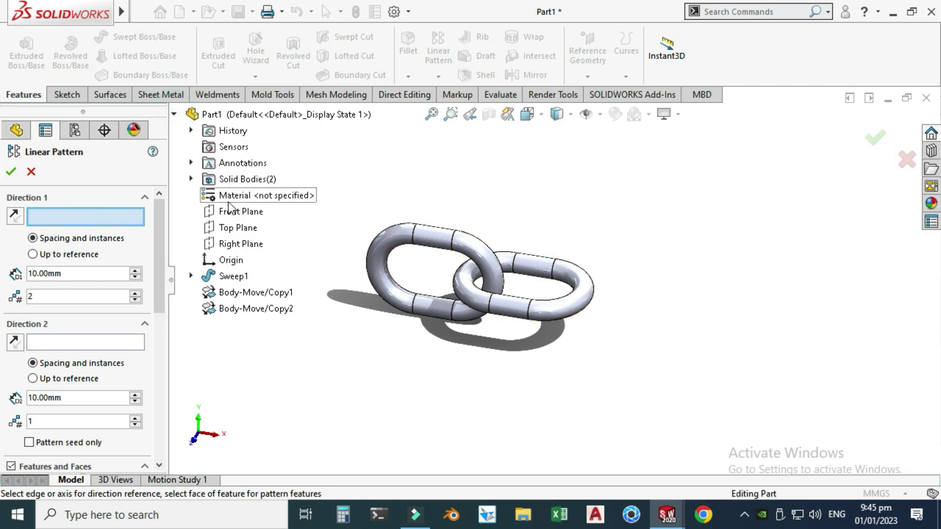
click(237, 246)
click(99, 343)
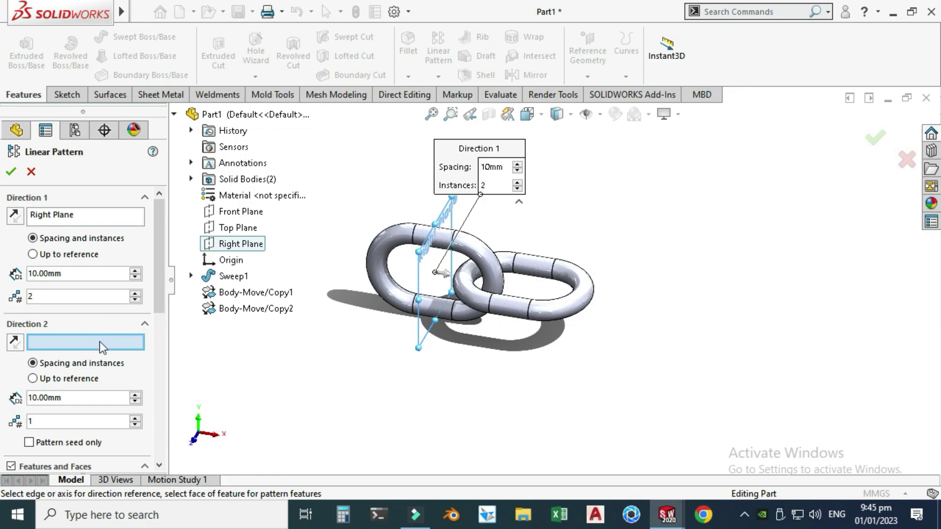
drag(160, 243, 154, 334)
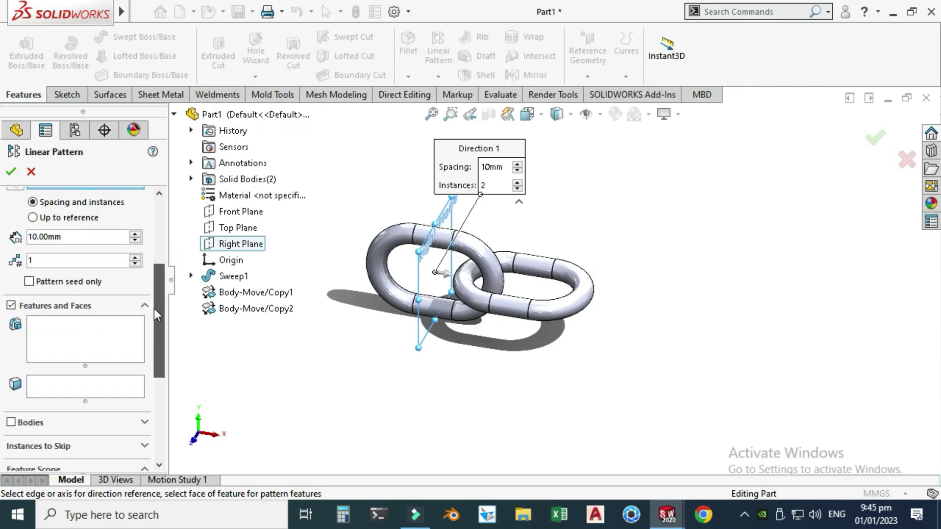
drag(156, 314, 157, 333)
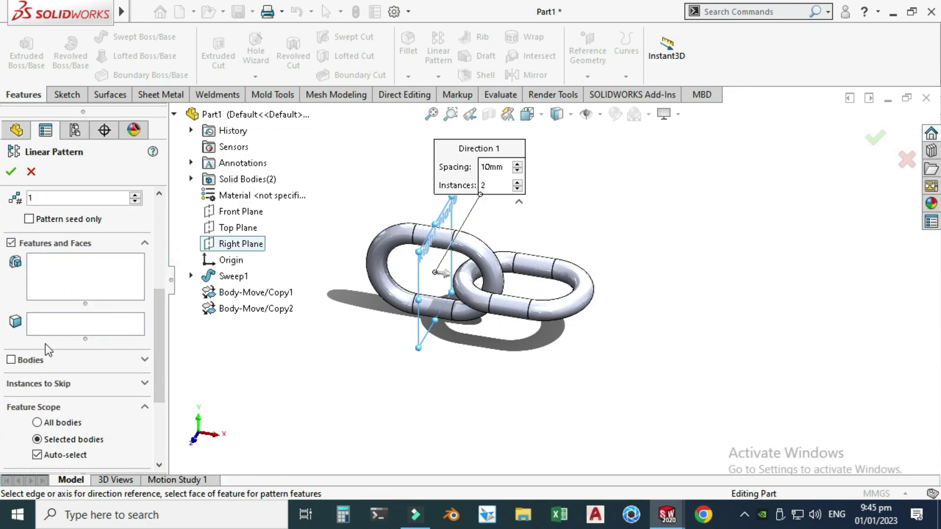
click(31, 362)
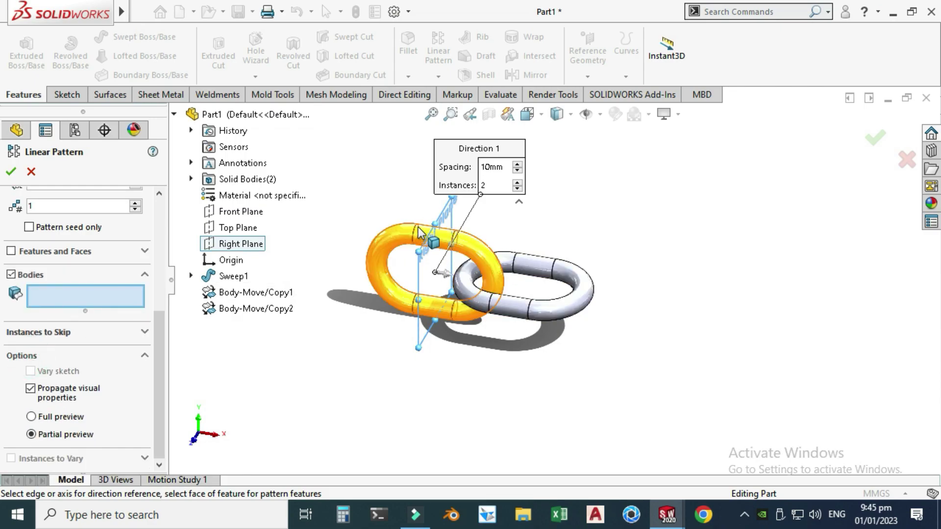
click(394, 248)
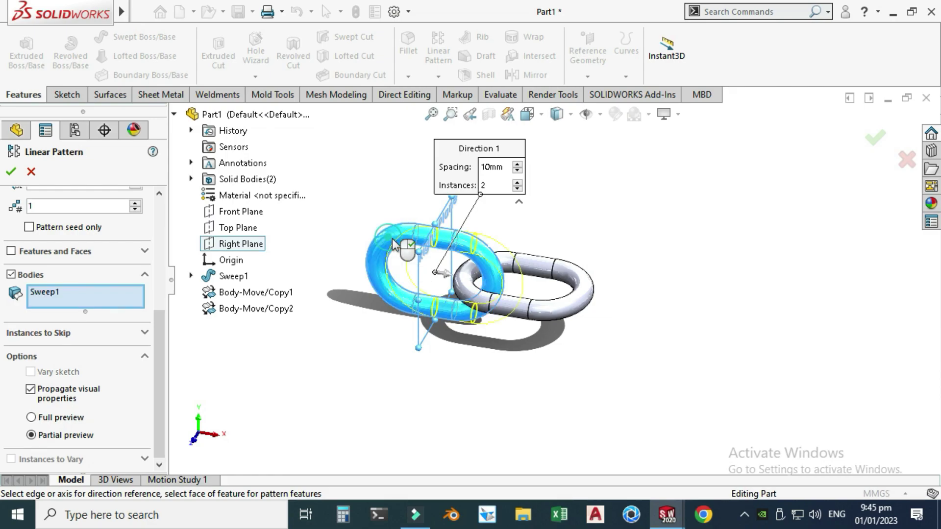
click(521, 267)
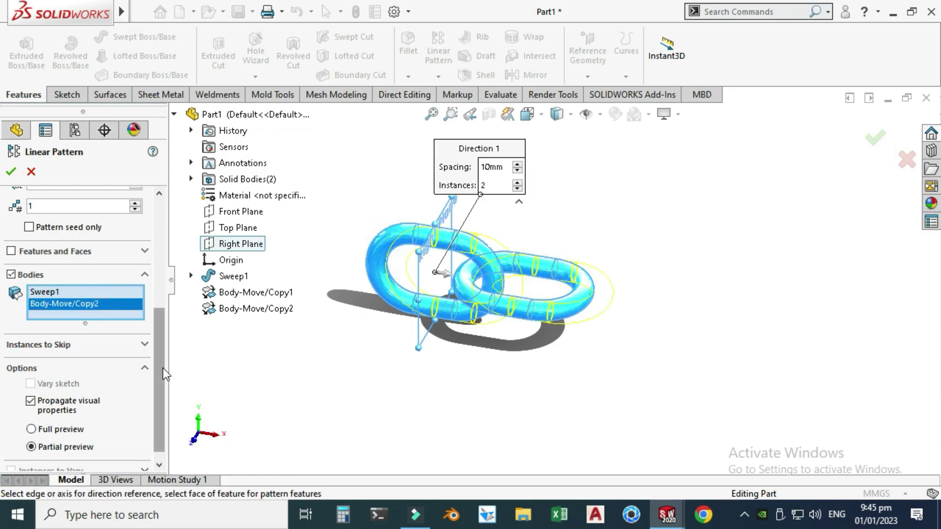
drag(159, 369, 146, 255)
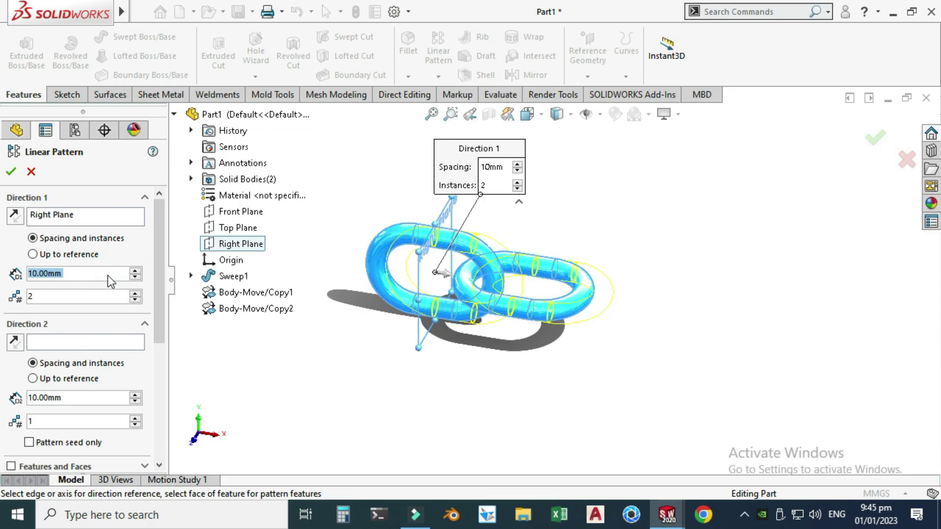
text(90)
key(Return)
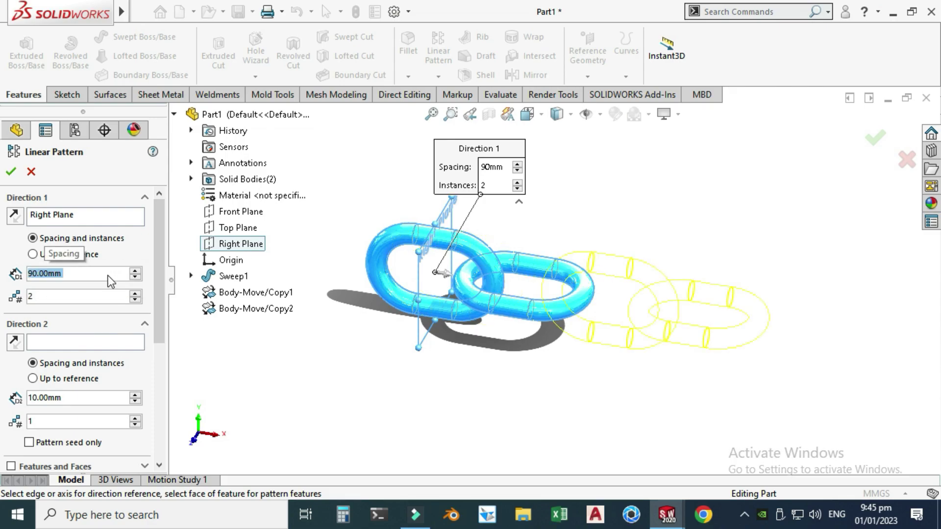
Step: Confirm LPattern1 for four links and orbit the chain to a new oblique angle
click(11, 171)
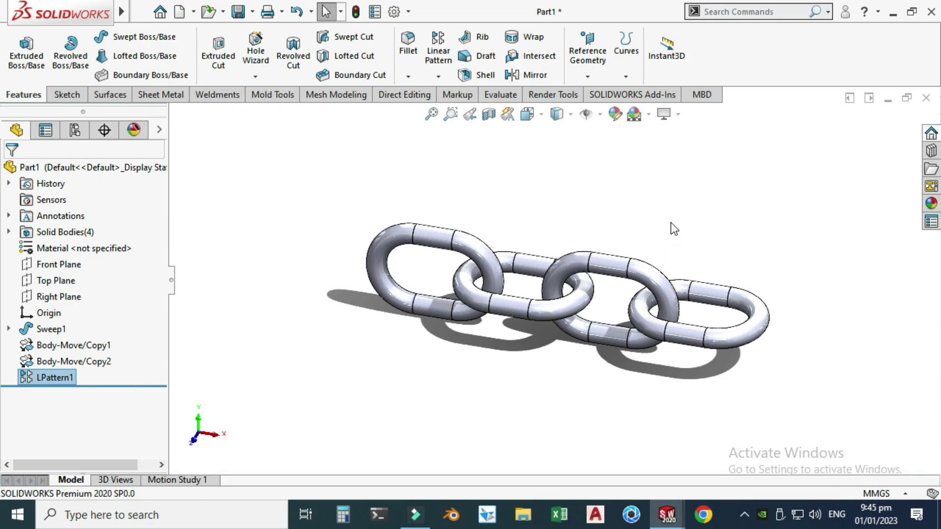
click(668, 210)
right_click(683, 185)
click(721, 246)
drag(720, 267, 530, 277)
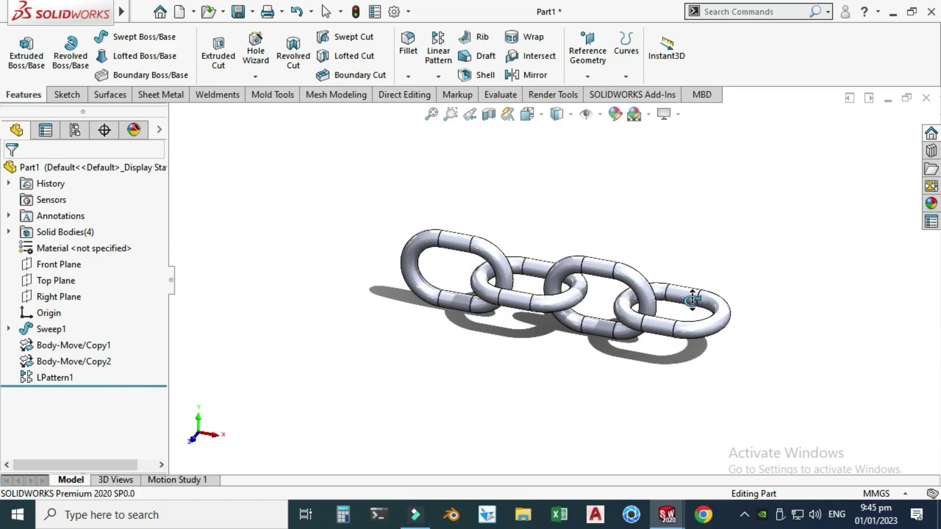
drag(443, 233, 539, 273)
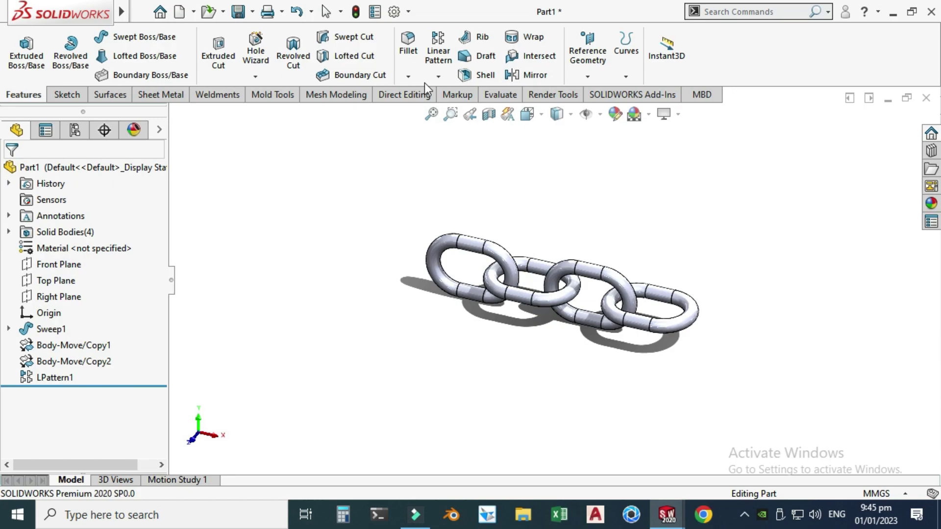
Step: Mirror LPattern1[1], LPattern1[2] and Body-Move/Copy2 across the Right Plane
click(438, 76)
click(457, 130)
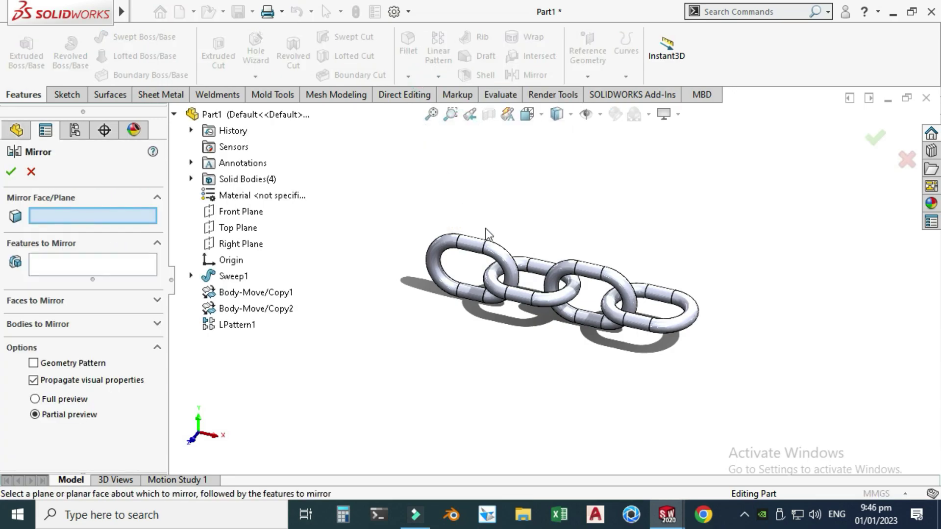
scroll(541, 283, down, 2)
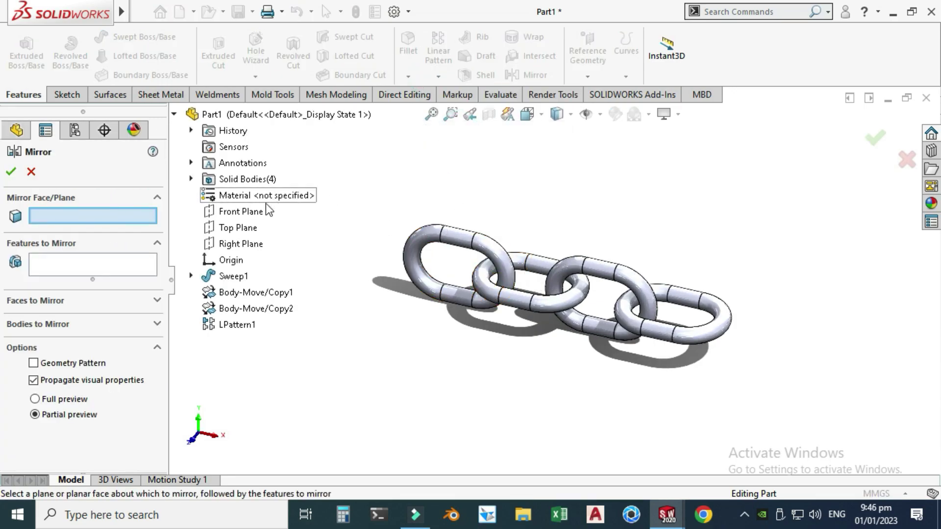
click(220, 247)
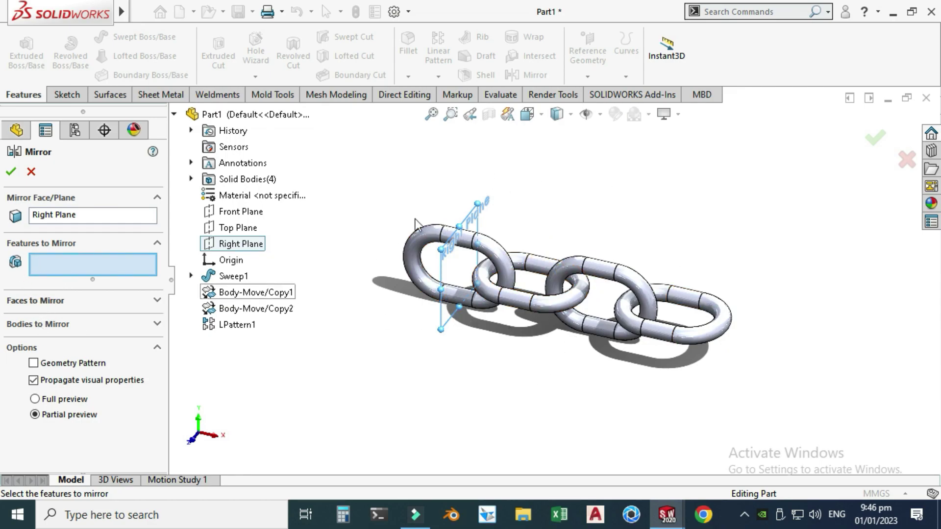
click(191, 180)
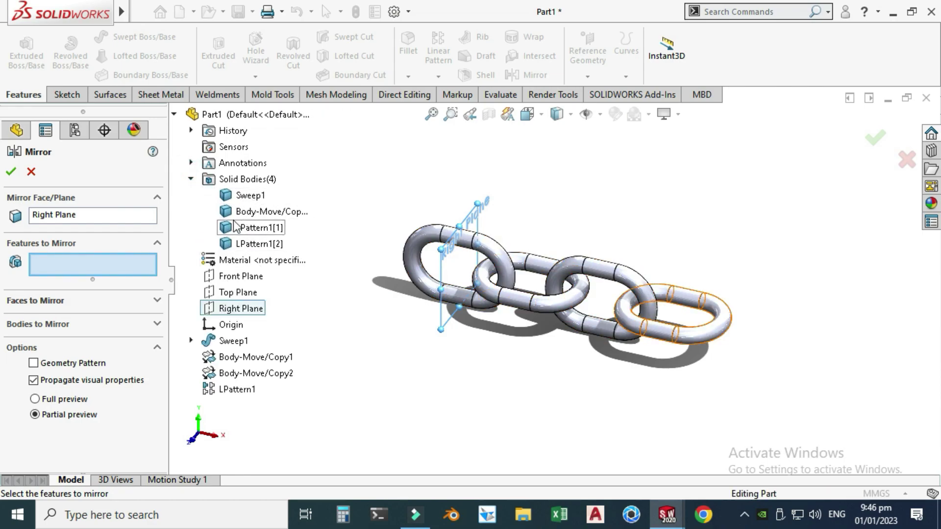
click(32, 326)
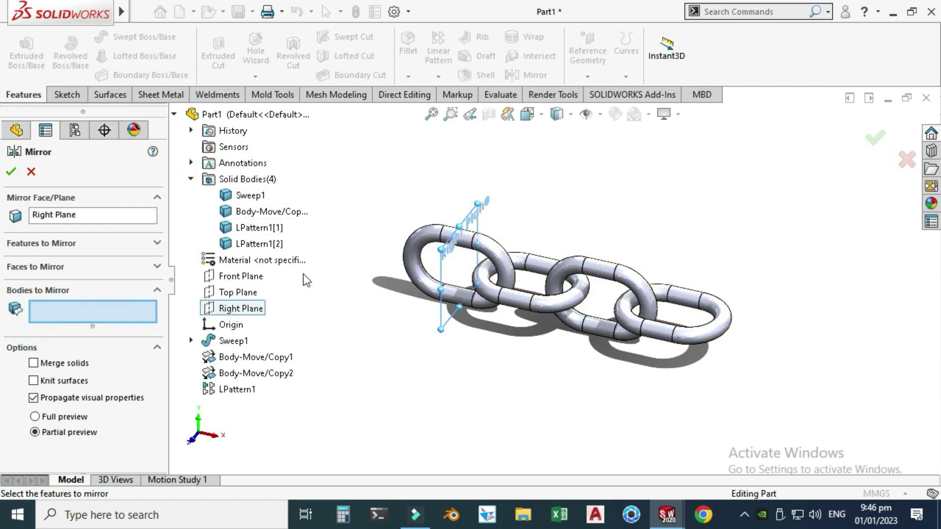
click(696, 312)
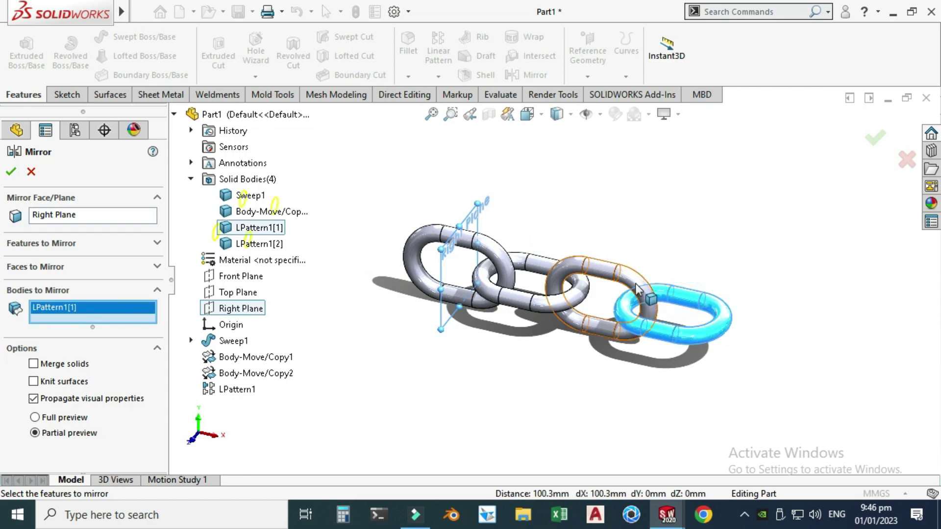
click(602, 270)
click(533, 270)
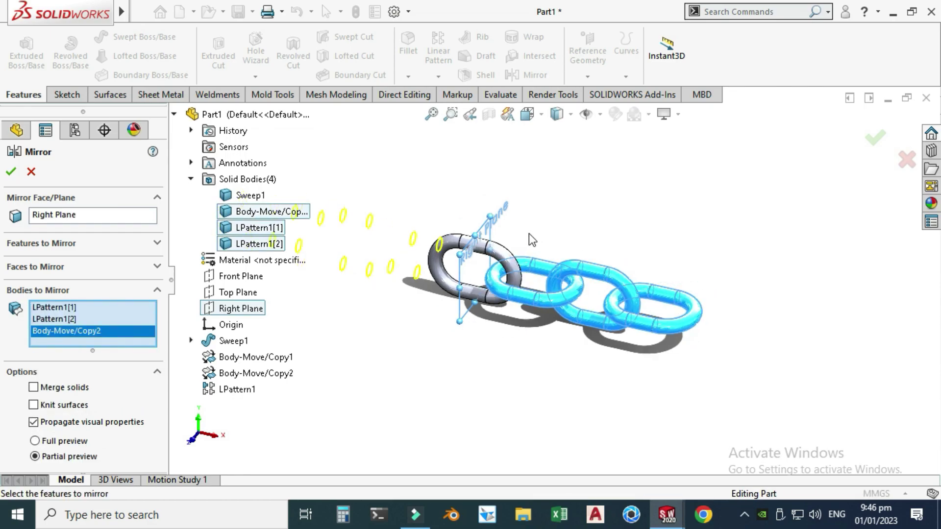
click(12, 171)
Step: Orbit the seven-link chain with Rotate View to inspect it from several angles
right_click(705, 172)
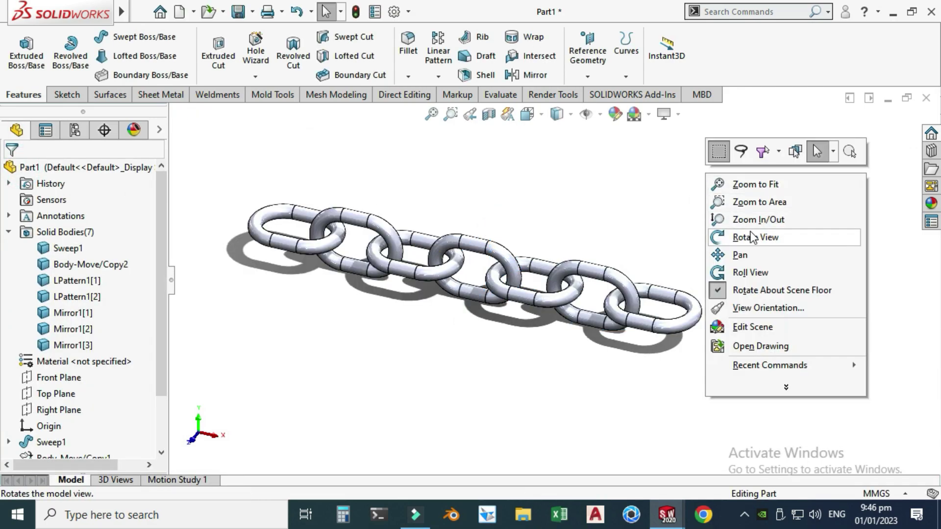
click(752, 237)
mouse_move(657, 250)
mouse_down()
mouse_move(598, 162)
mouse_move(654, 200)
mouse_move(680, 236)
mouse_move(648, 254)
mouse_up()
drag(538, 237, 527, 185)
drag(158, 234, 158, 284)
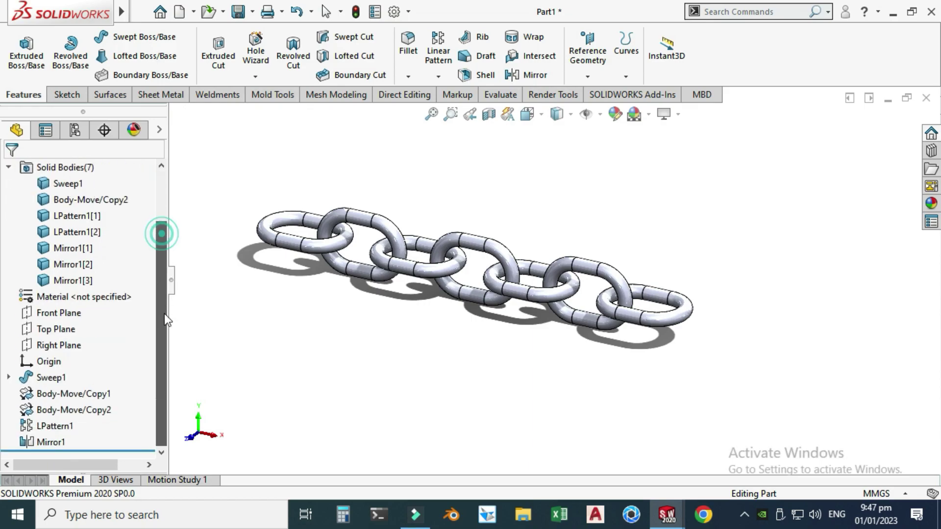
click(492, 189)
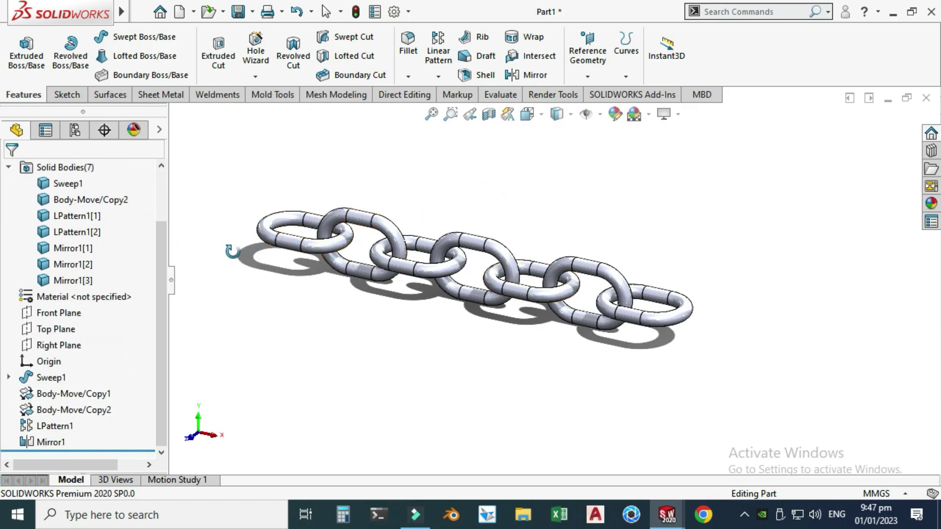
Step: Select the first link and a circular edge, clear the selection, then pan and tumble the chain
click(289, 218)
click(347, 214)
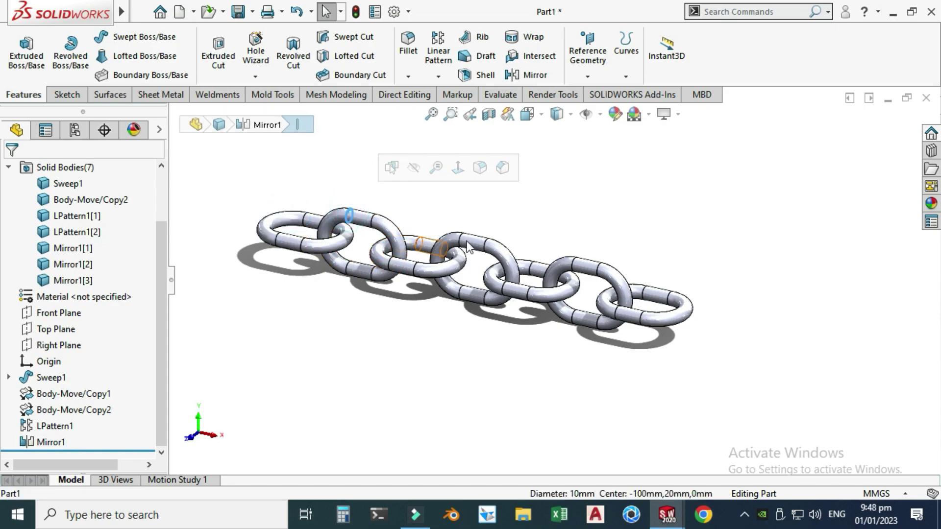
click(653, 194)
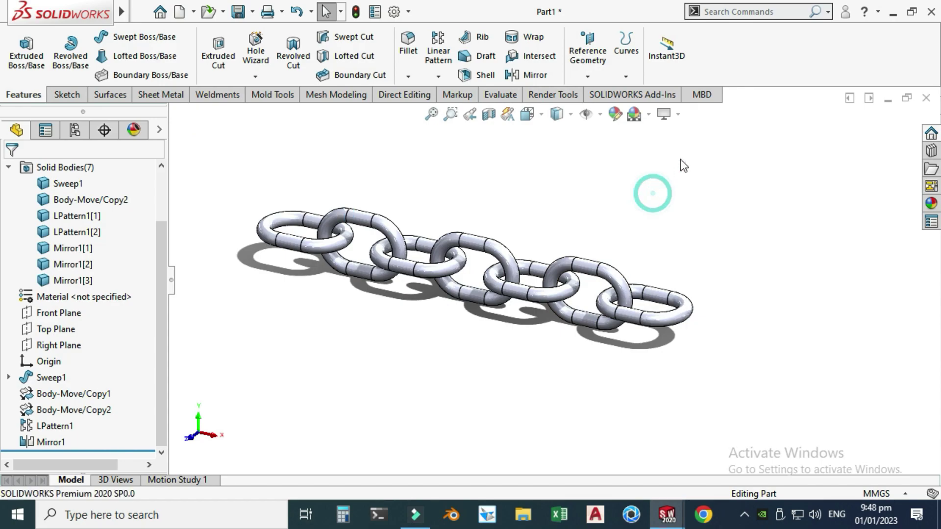
ctrl+middle_drag(323, 240, 383, 247)
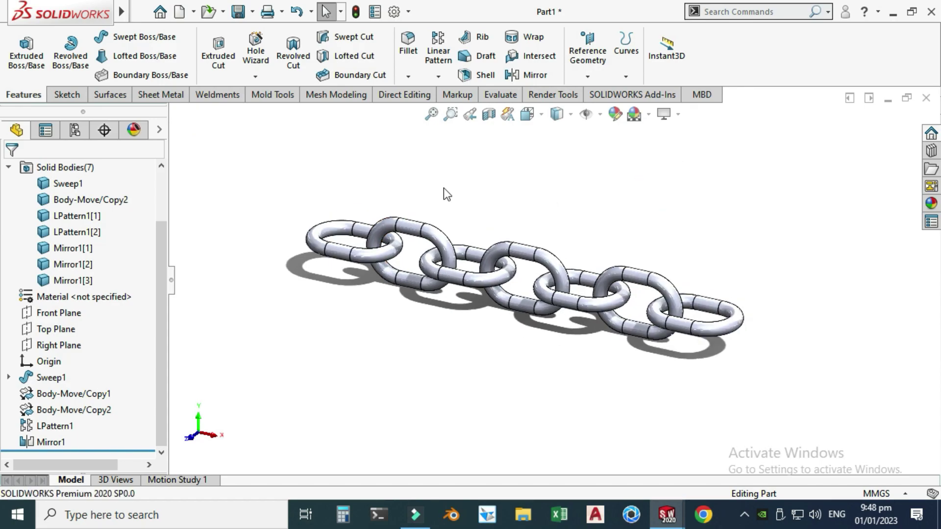
right_click(444, 194)
click(582, 263)
drag(564, 263, 583, 274)
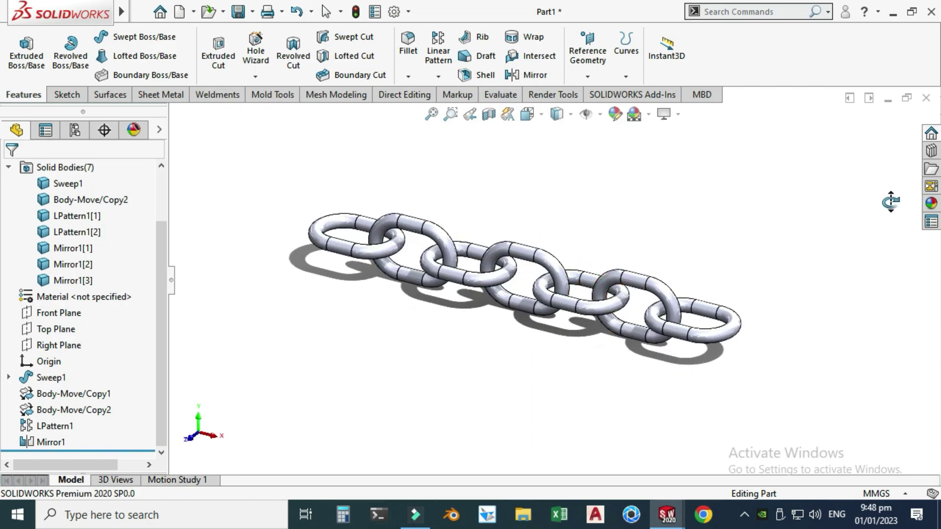
Step: Drag the brushed copper swatch from Appearances > Metal > Copper onto the whole chain
click(932, 202)
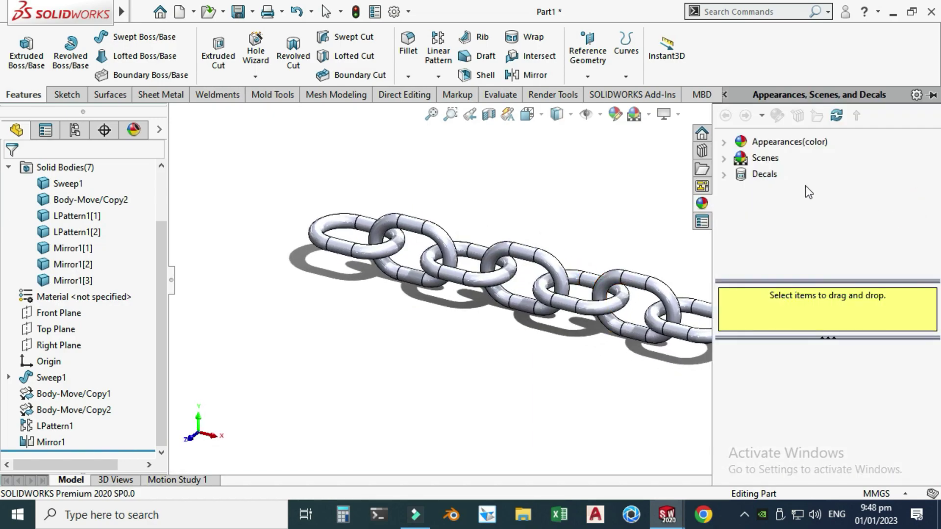
click(725, 142)
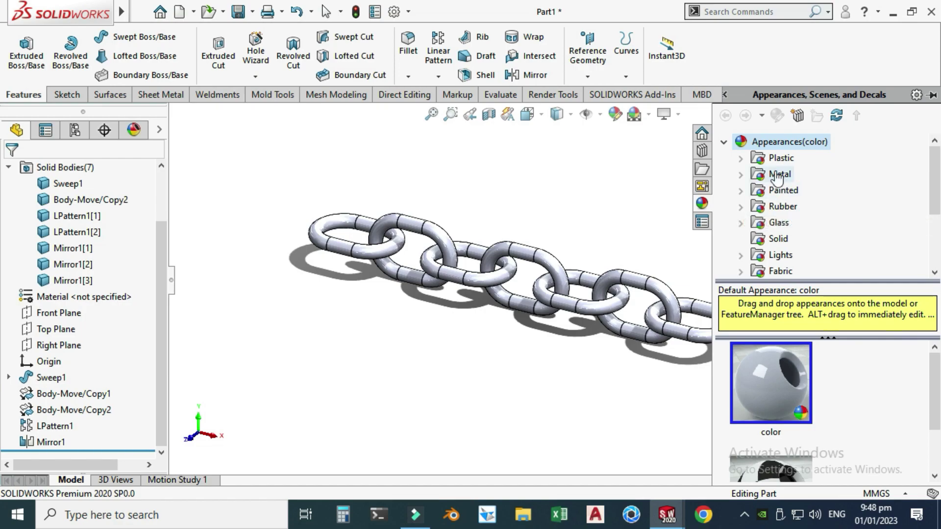
click(741, 174)
scroll(784, 206, down, 1)
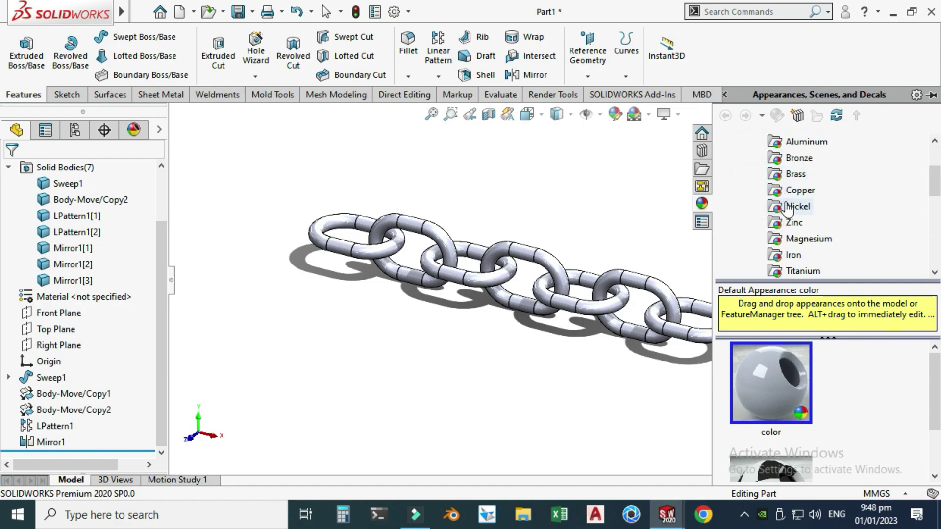
click(805, 159)
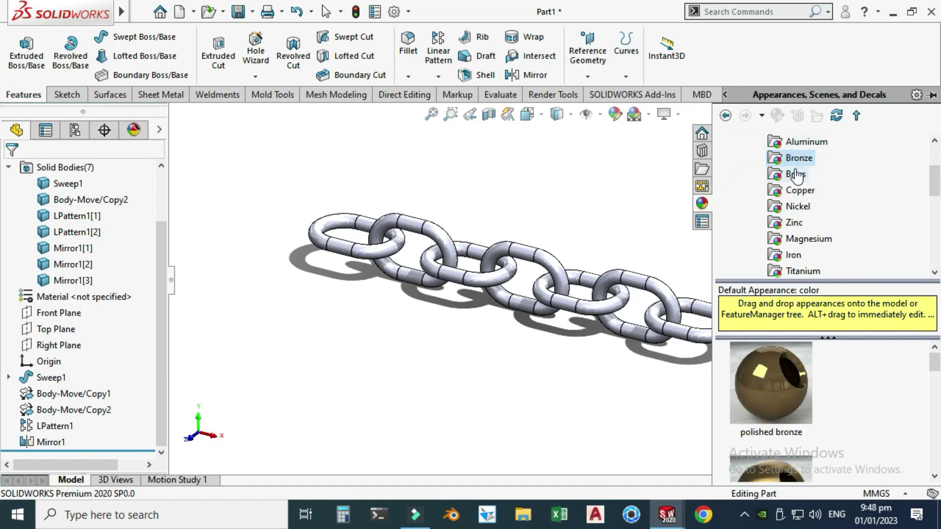
click(789, 177)
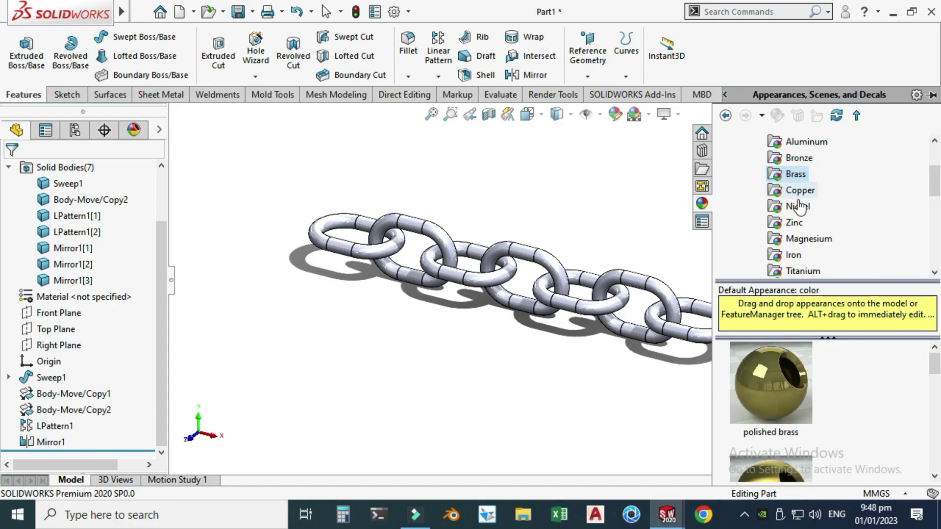
click(800, 191)
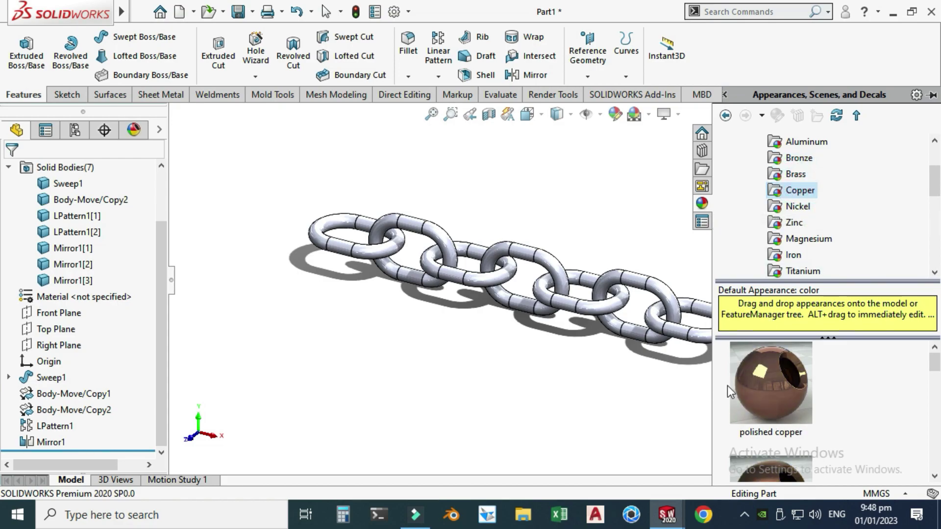
scroll(746, 397, down, 1)
drag(766, 426, 644, 329)
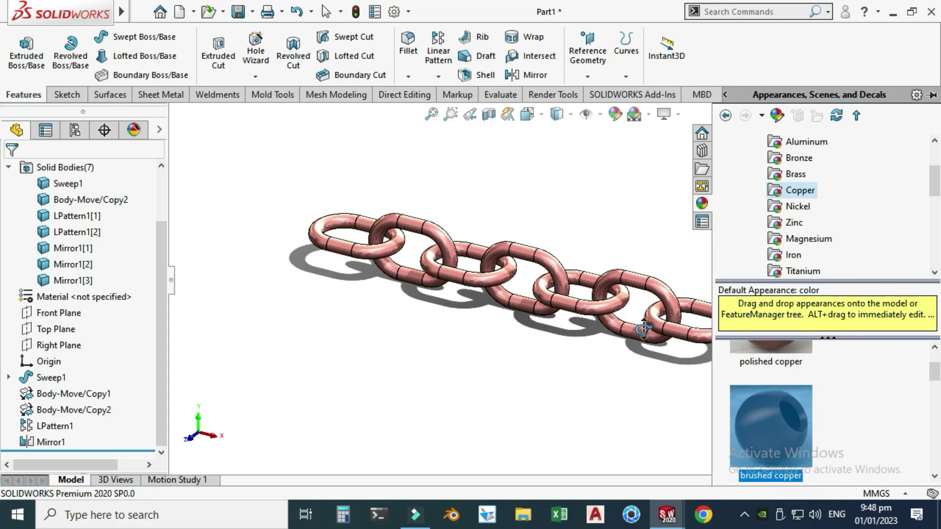
middle_drag(559, 219, 611, 177)
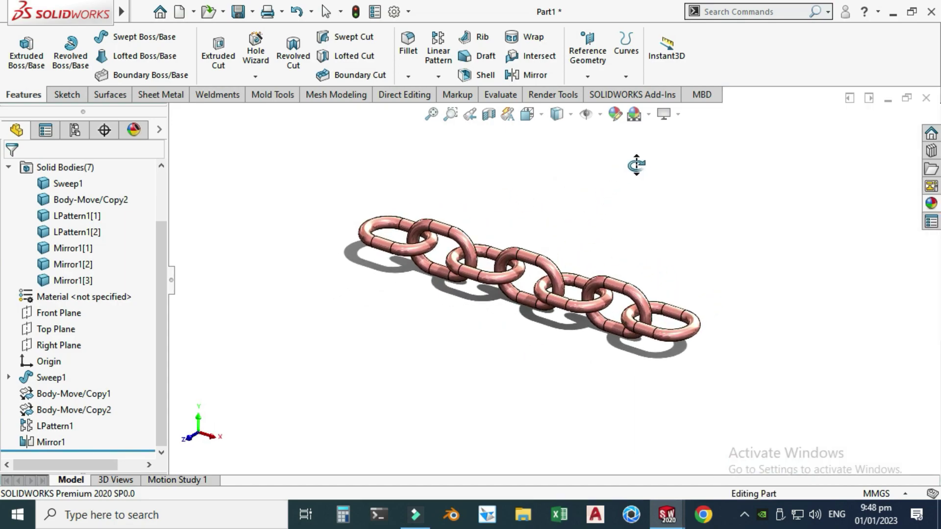
Step: Toggle Shadows In Shaded Mode and set the display style to Shaded without edges
scroll(570, 246, down, 3)
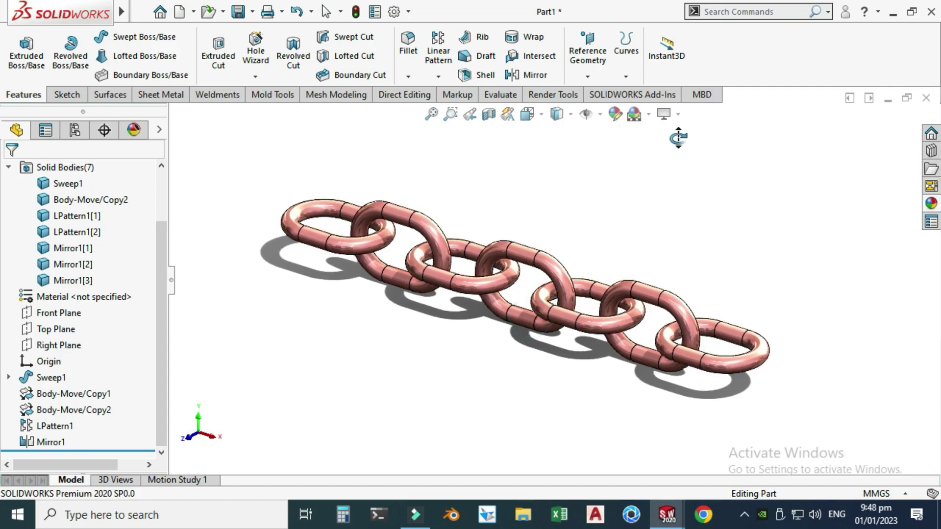
click(666, 117)
click(694, 151)
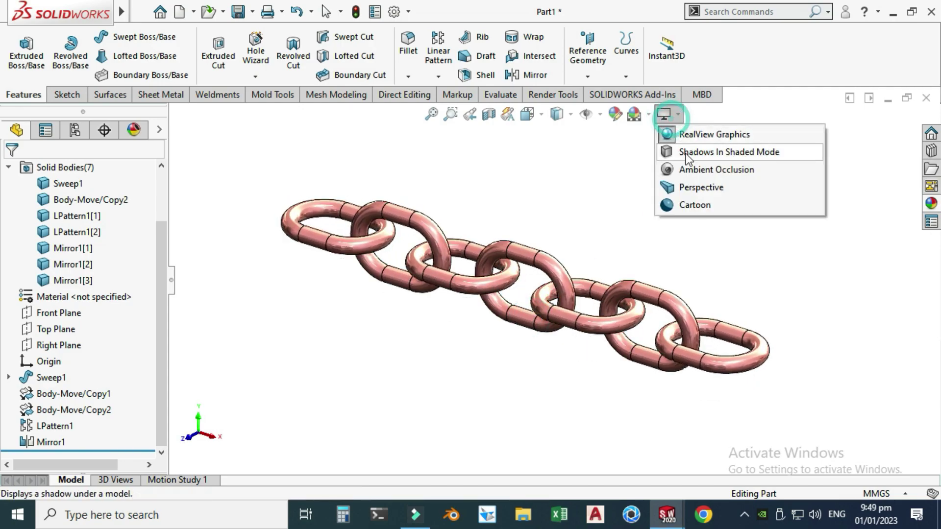
click(557, 115)
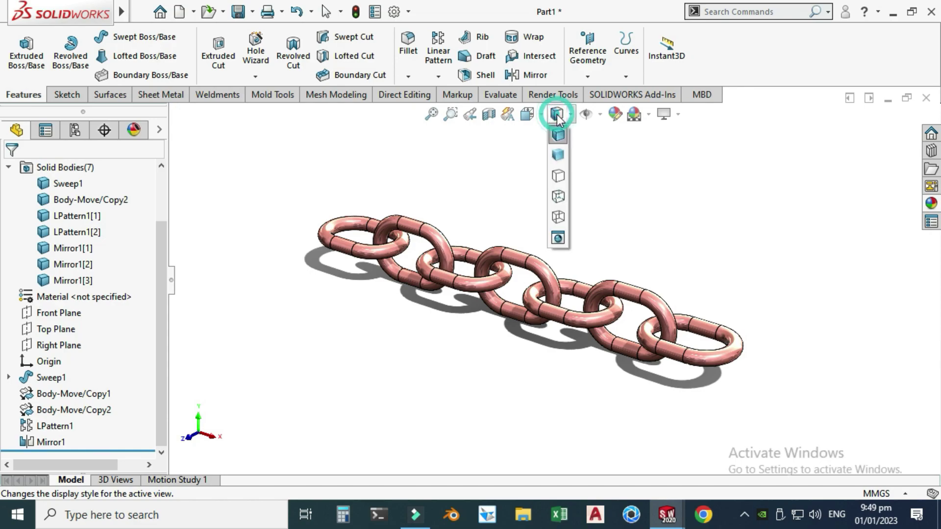
click(561, 154)
mouse_move(561, 153)
middle_down()
mouse_move(678, 202)
mouse_move(641, 214)
mouse_move(697, 351)
mouse_move(672, 374)
mouse_move(572, 304)
mouse_move(542, 319)
mouse_move(558, 320)
middle_up()
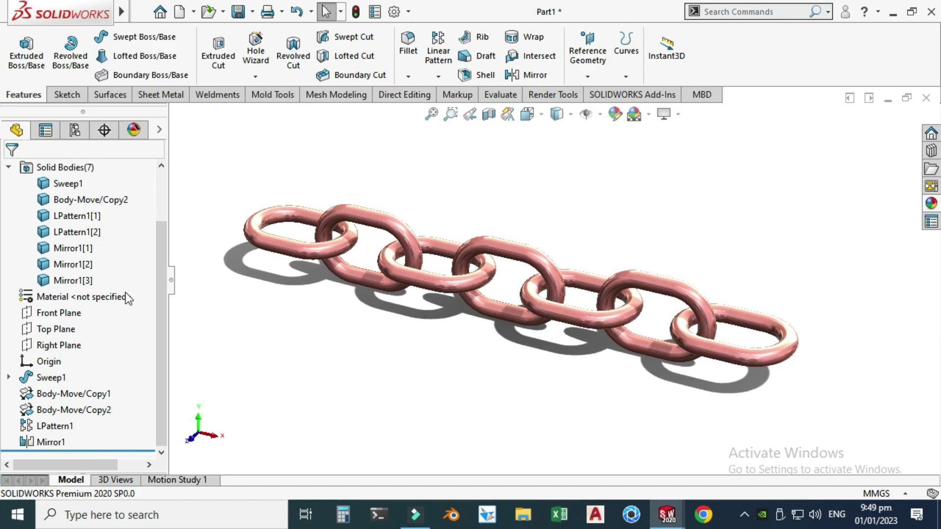
click(58, 399)
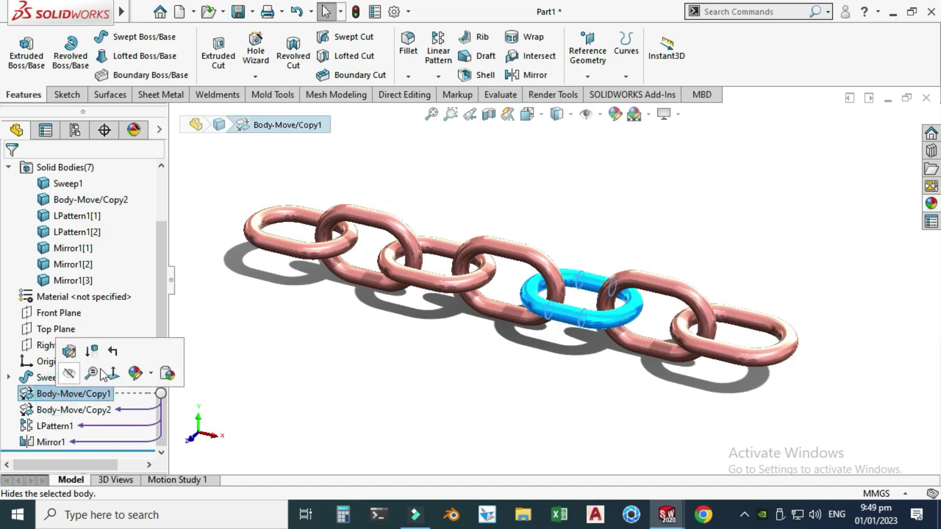
click(422, 174)
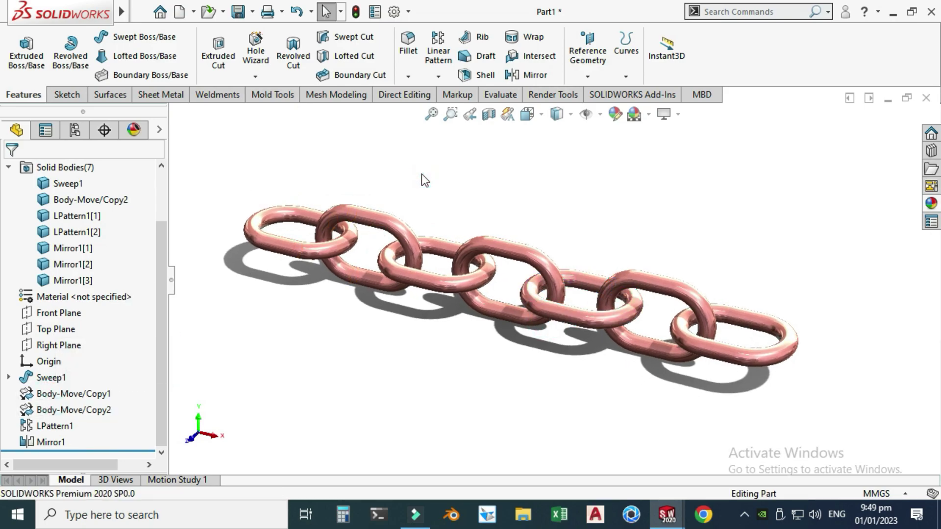
right_click(543, 177)
click(581, 239)
mouse_move(393, 263)
mouse_down()
mouse_move(565, 210)
mouse_move(630, 259)
mouse_move(637, 302)
mouse_move(435, 224)
mouse_move(372, 230)
mouse_move(367, 265)
mouse_move(391, 271)
mouse_up()
drag(625, 343, 508, 255)
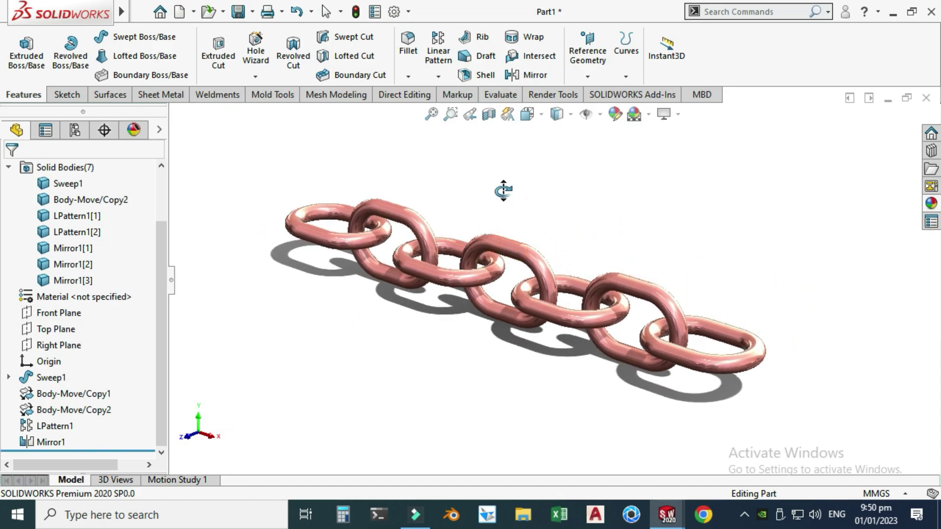